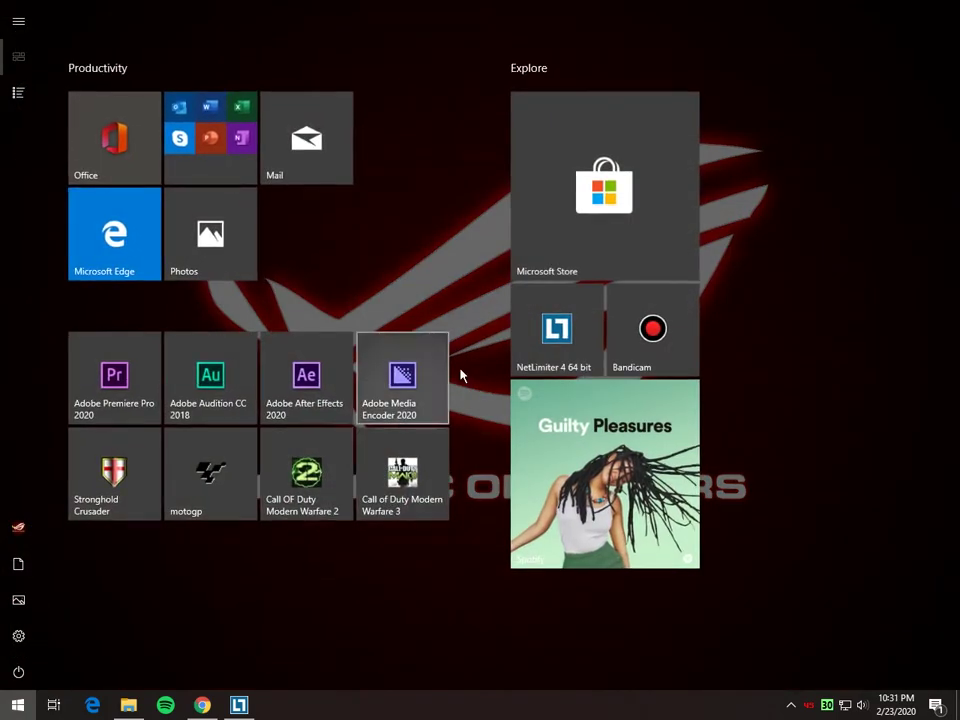
Launch NetLimiter 4 (64 bit) from the Windows Start menu.
click(583, 323)
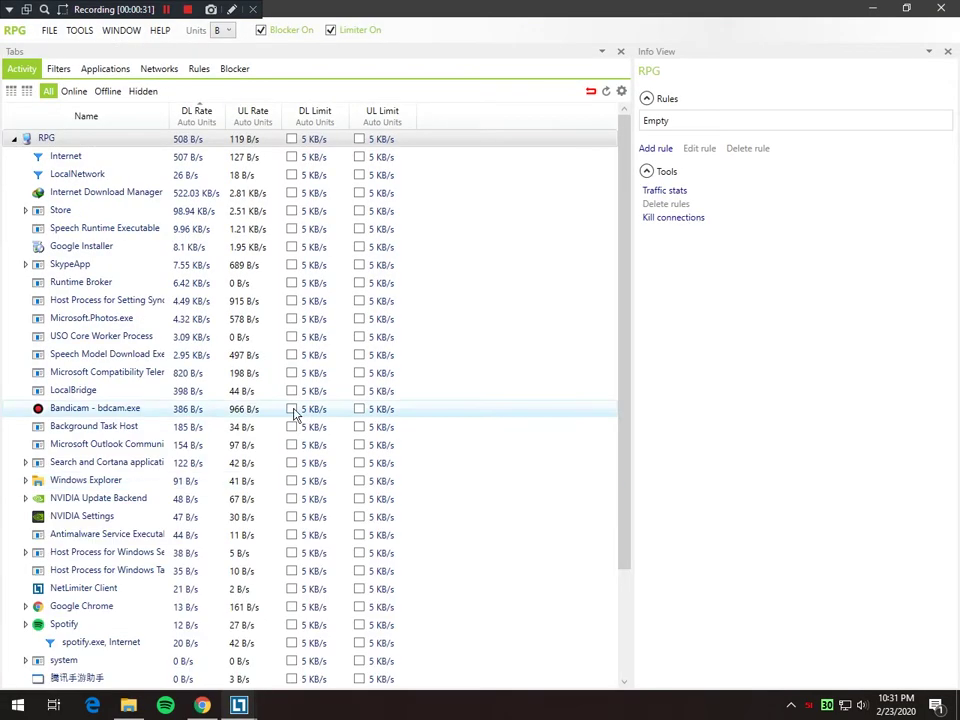
Close the duplicate NetLimiter window and start a new rule for Google Chrome.
mouse_move(238, 705)
click(224, 569)
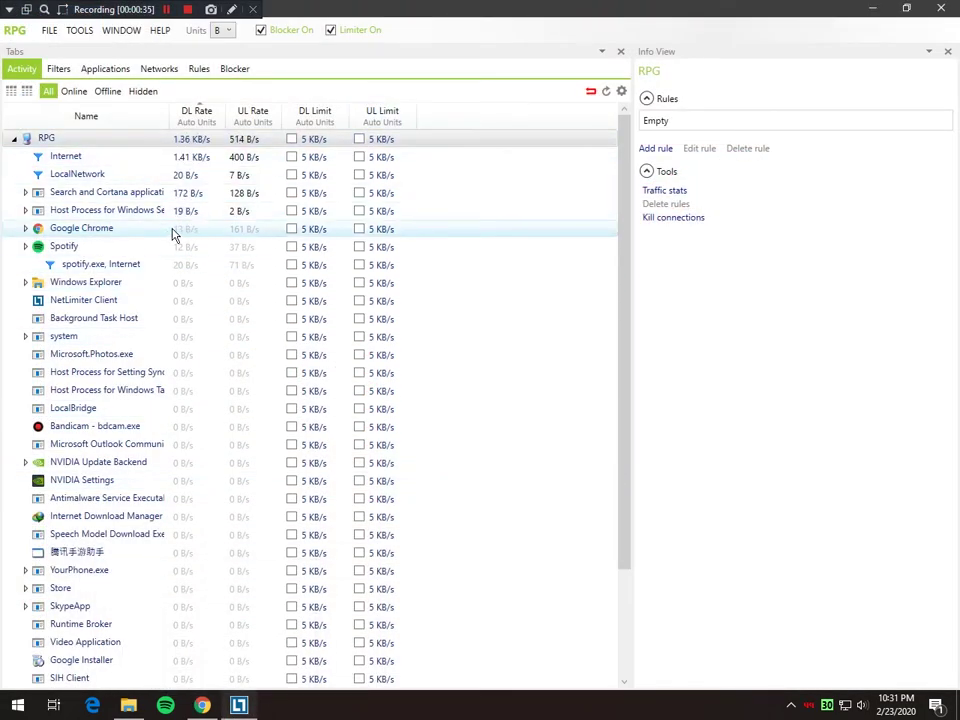
click(86, 265)
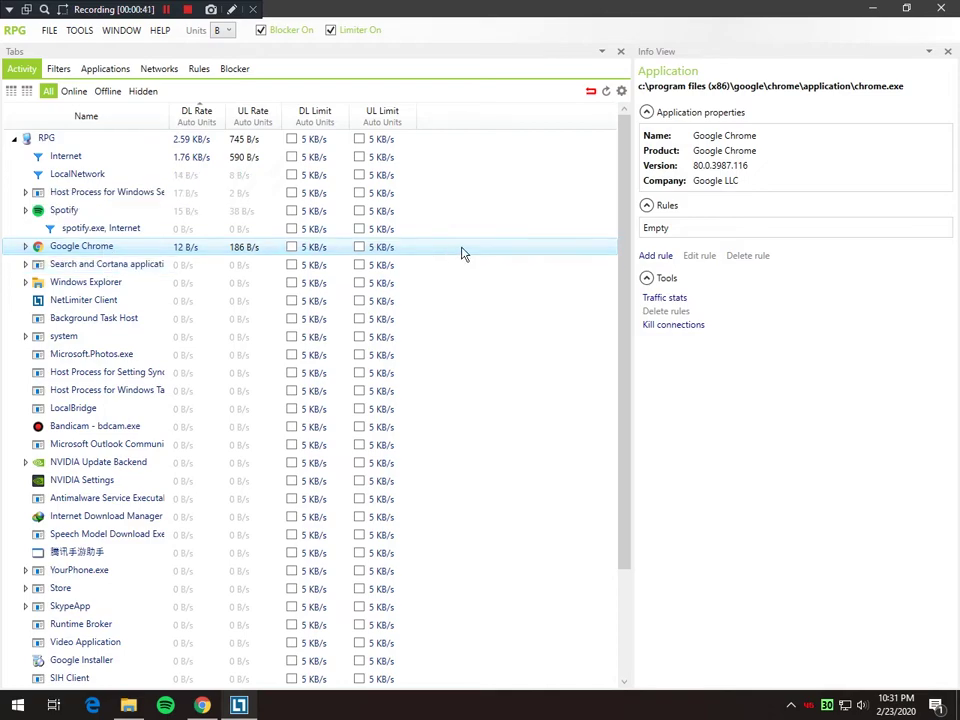
right_click(77, 250)
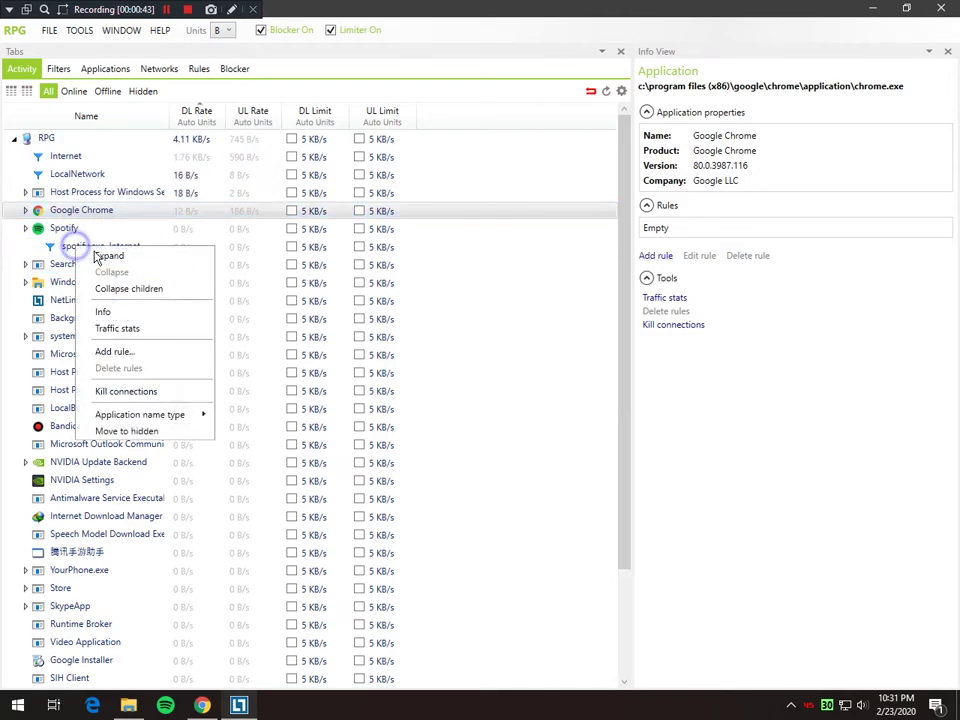
click(112, 352)
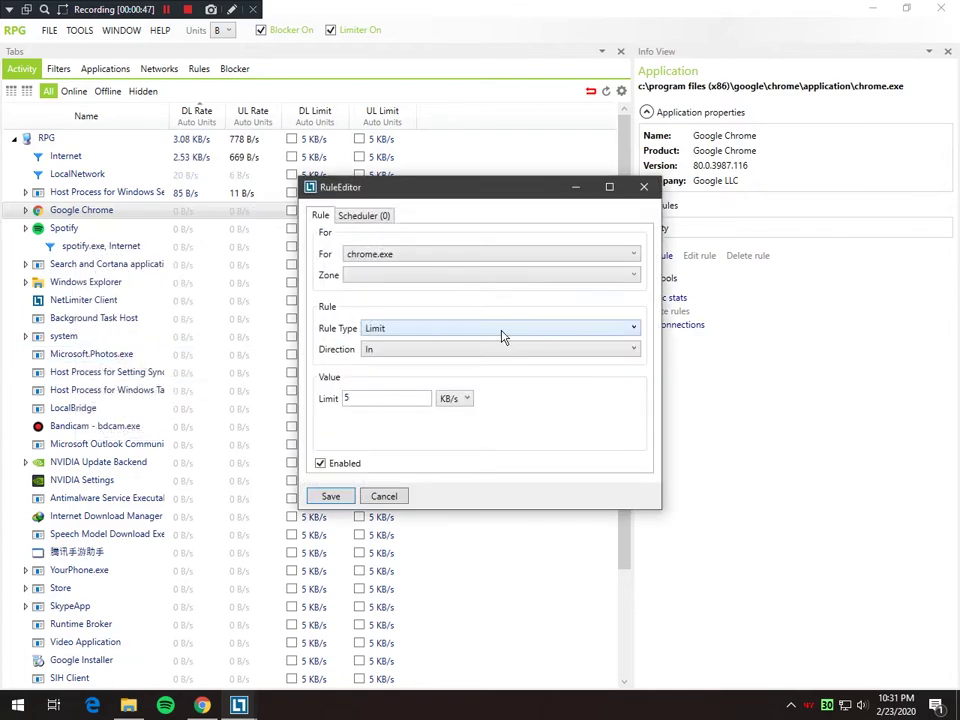
Save a Limit rule for both directions at 200 KB/s, then return to Speedtest.
click(502, 333)
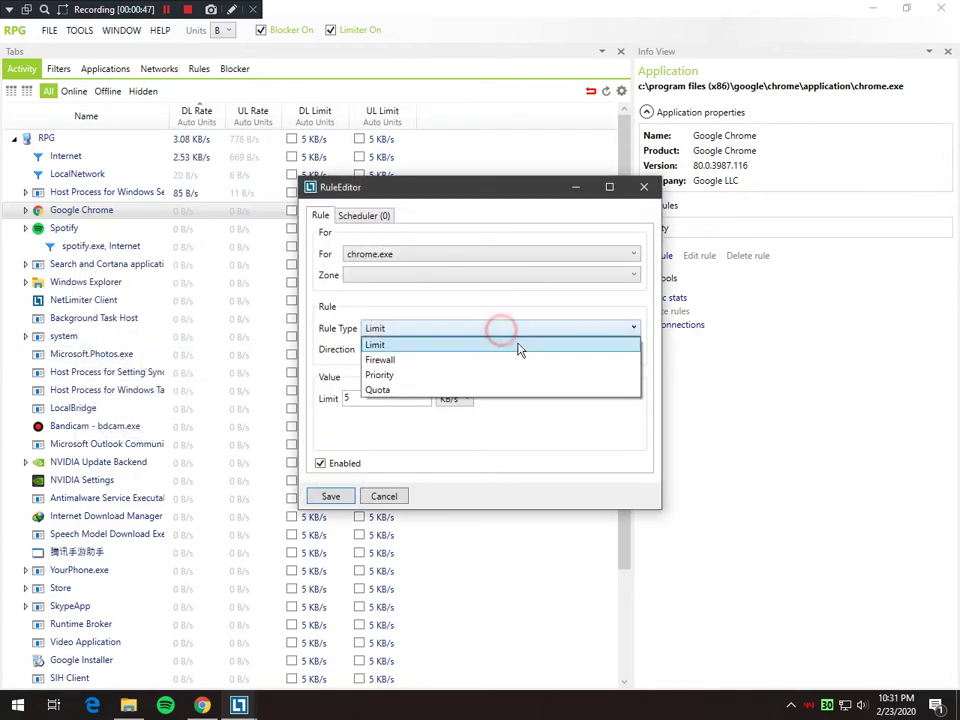
click(621, 346)
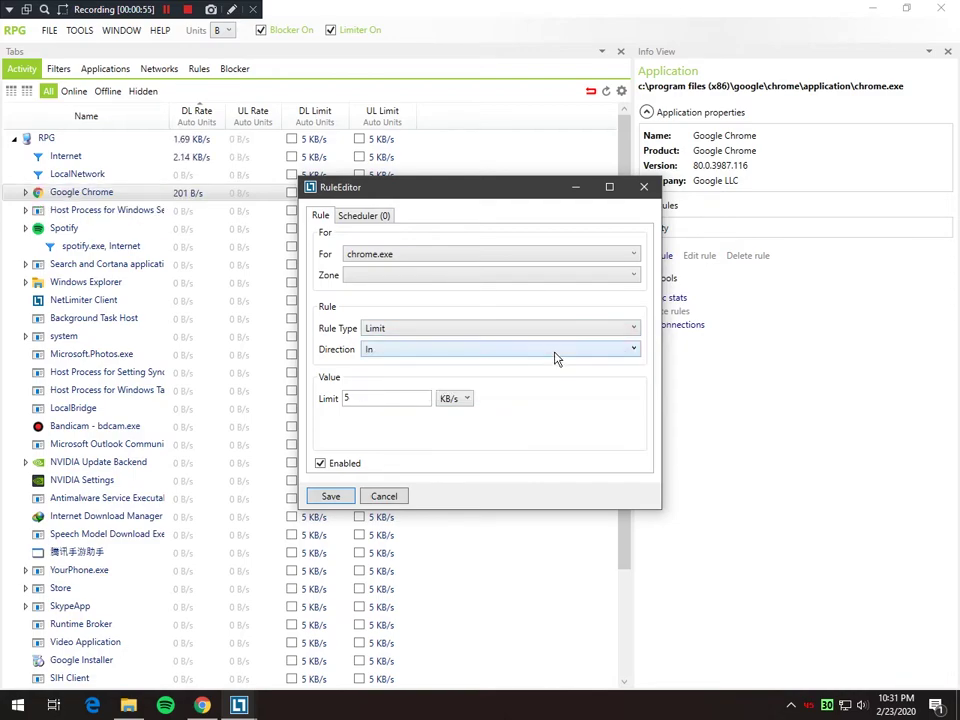
click(507, 352)
click(489, 393)
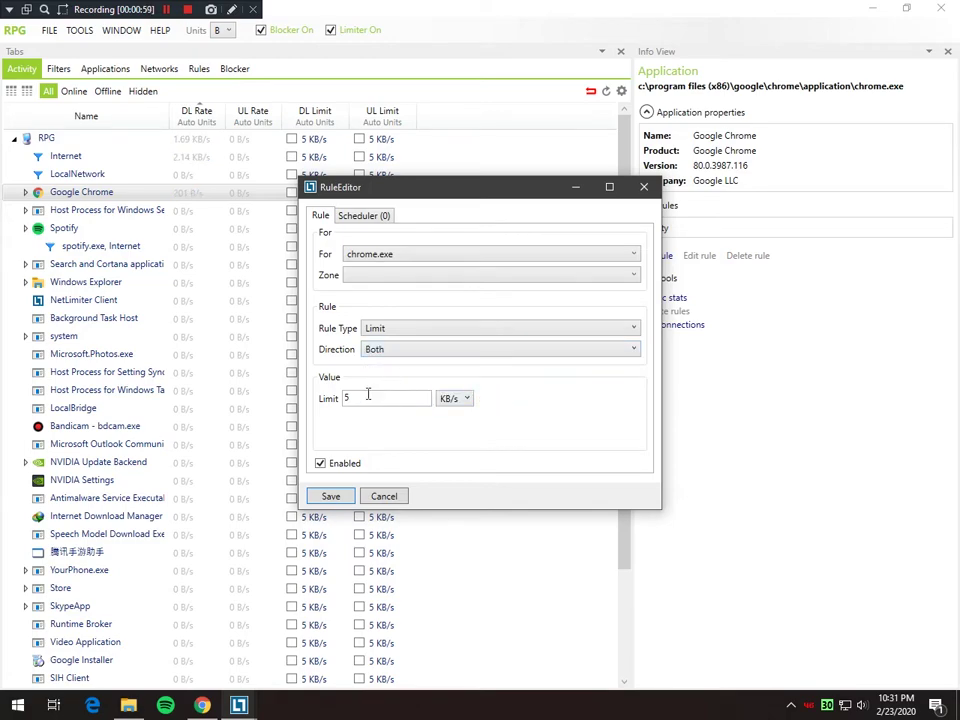
click(364, 397)
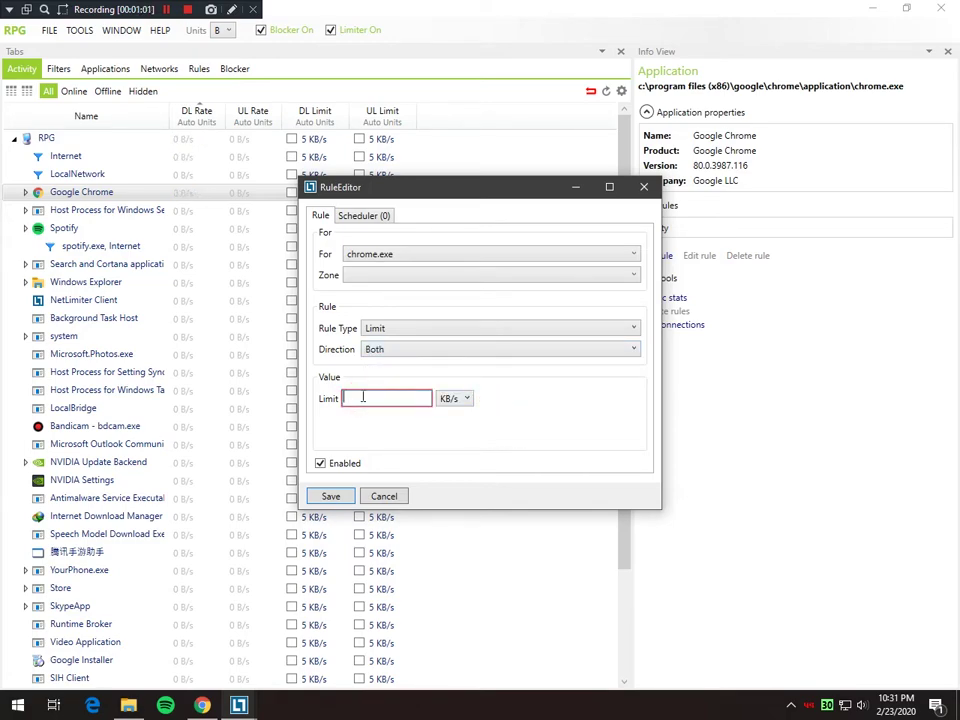
text(200)
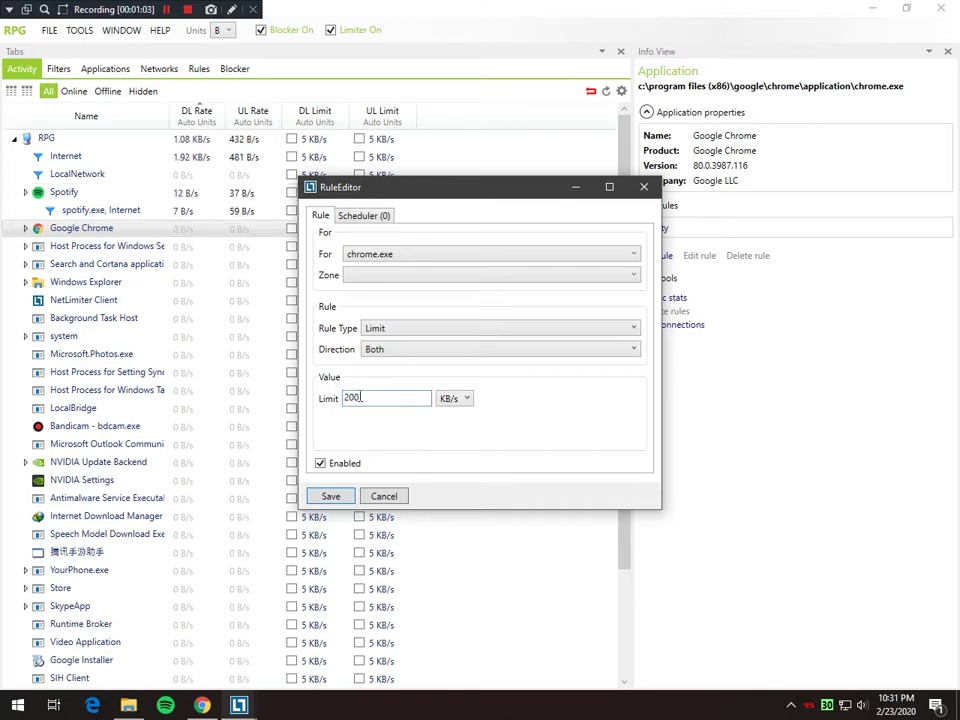
click(333, 497)
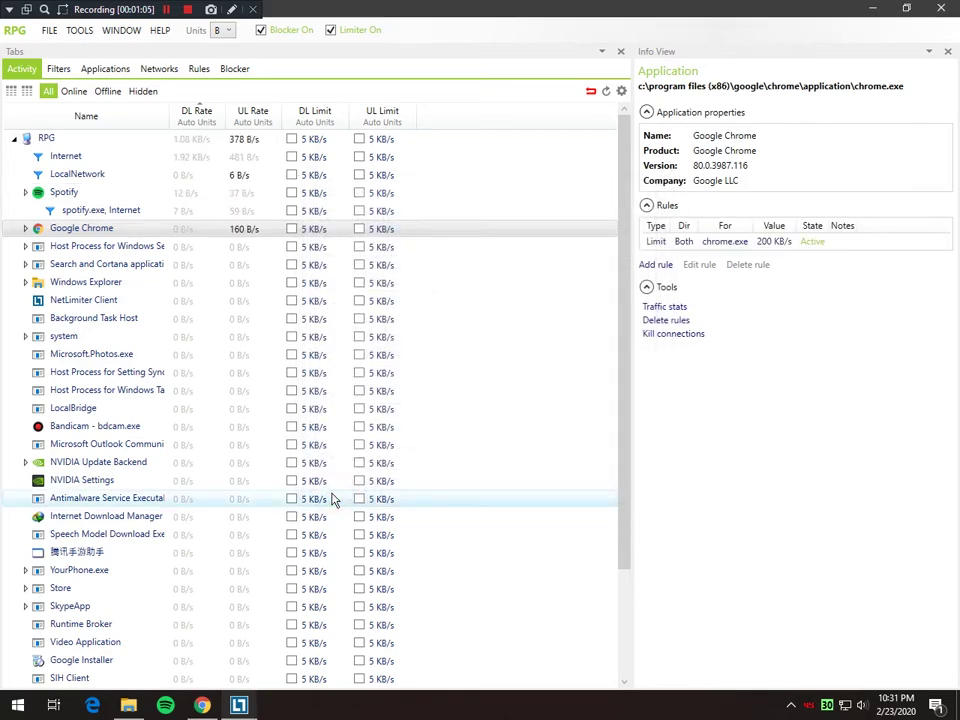
click(202, 705)
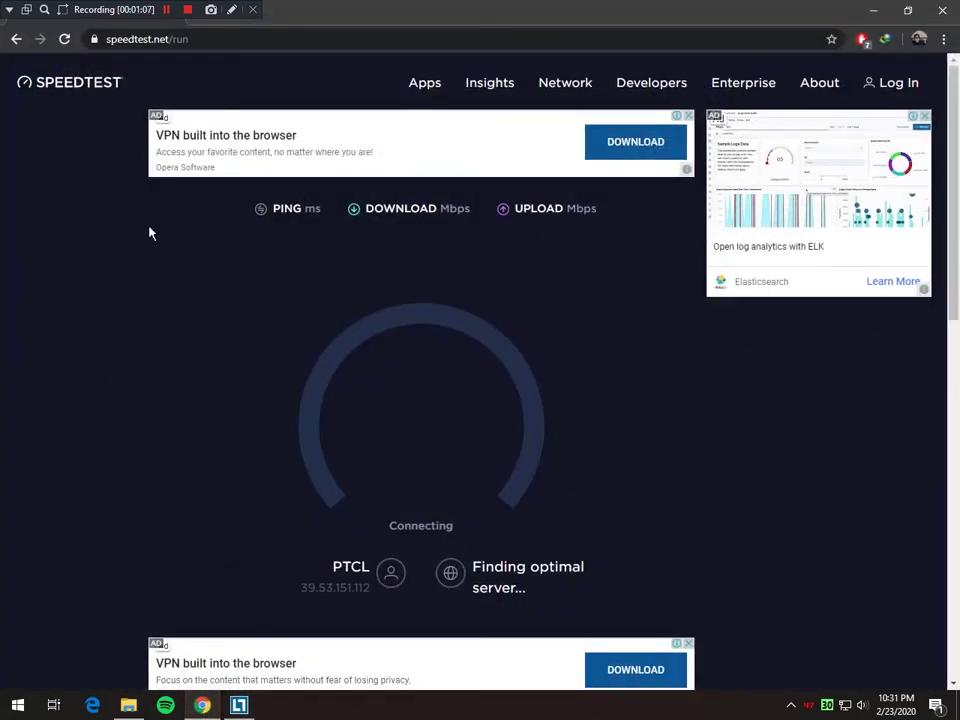
Rerun the Speedtest under Chrome's 200 KB/s limit, then check NetLimiter 4.
click(66, 39)
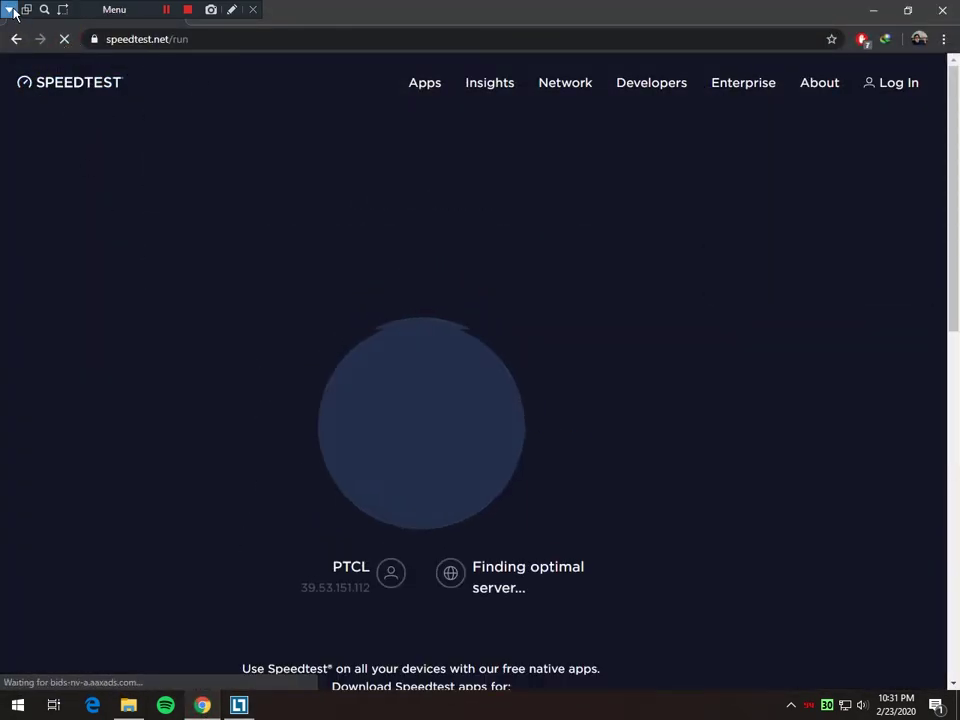
click(10, 10)
click(32, 29)
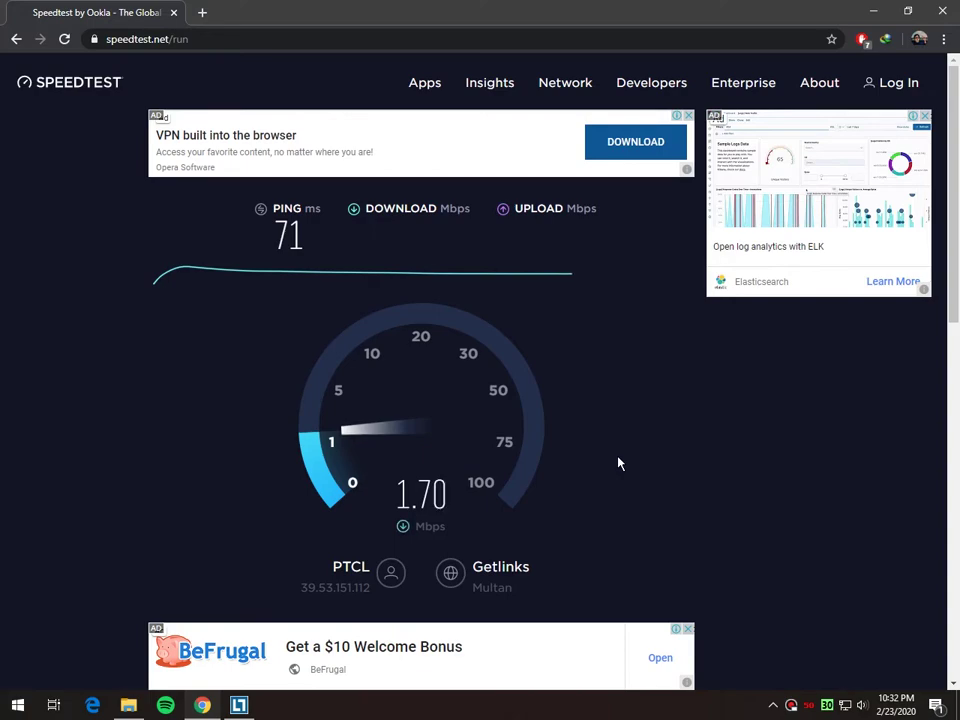
click(245, 706)
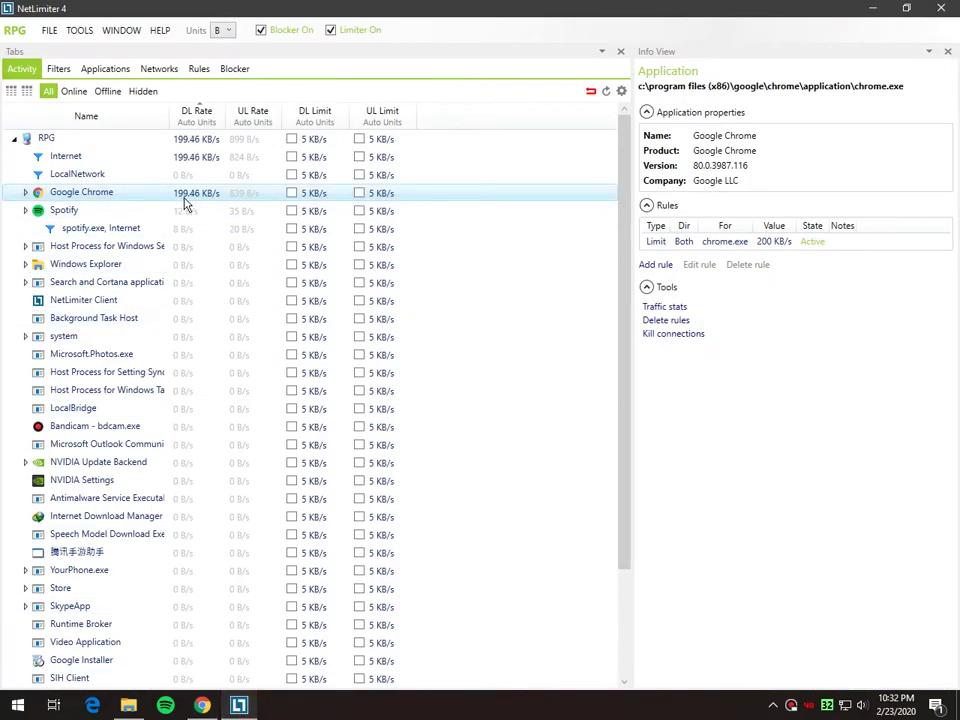
Delete Chrome's existing two-way 200 KB/s limit rule.
double_click(313, 195)
click(643, 188)
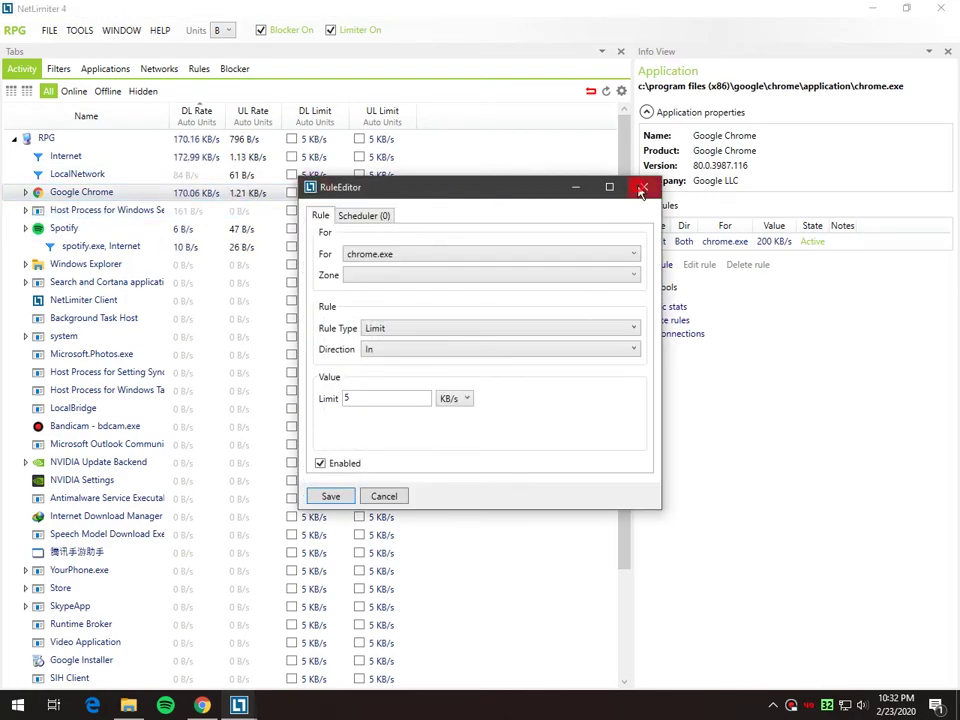
click(643, 188)
right_click(705, 243)
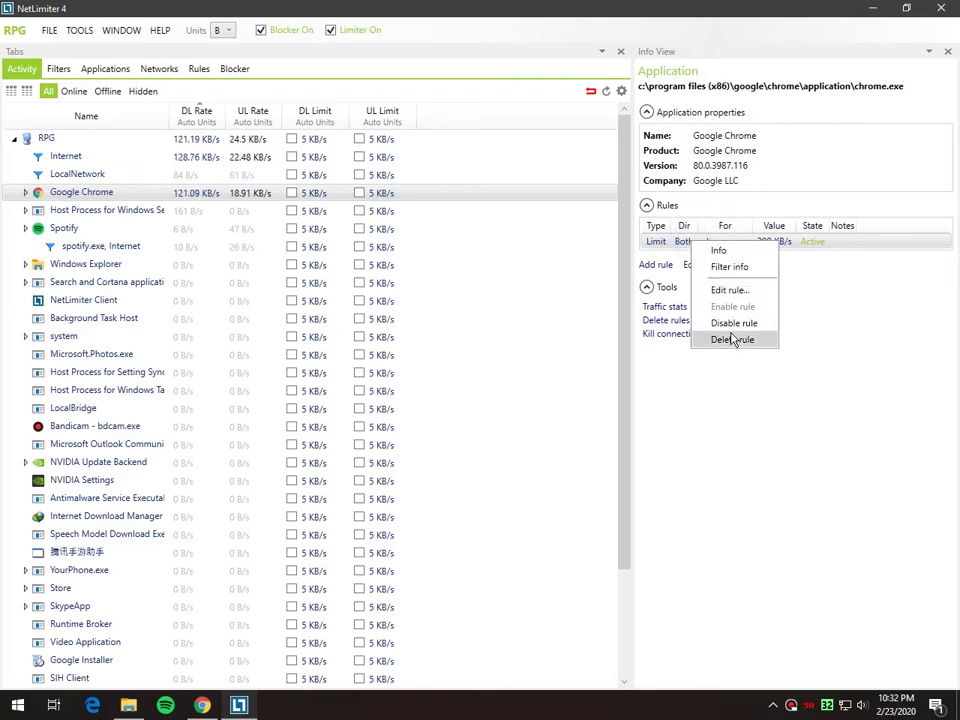
click(748, 340)
click(470, 408)
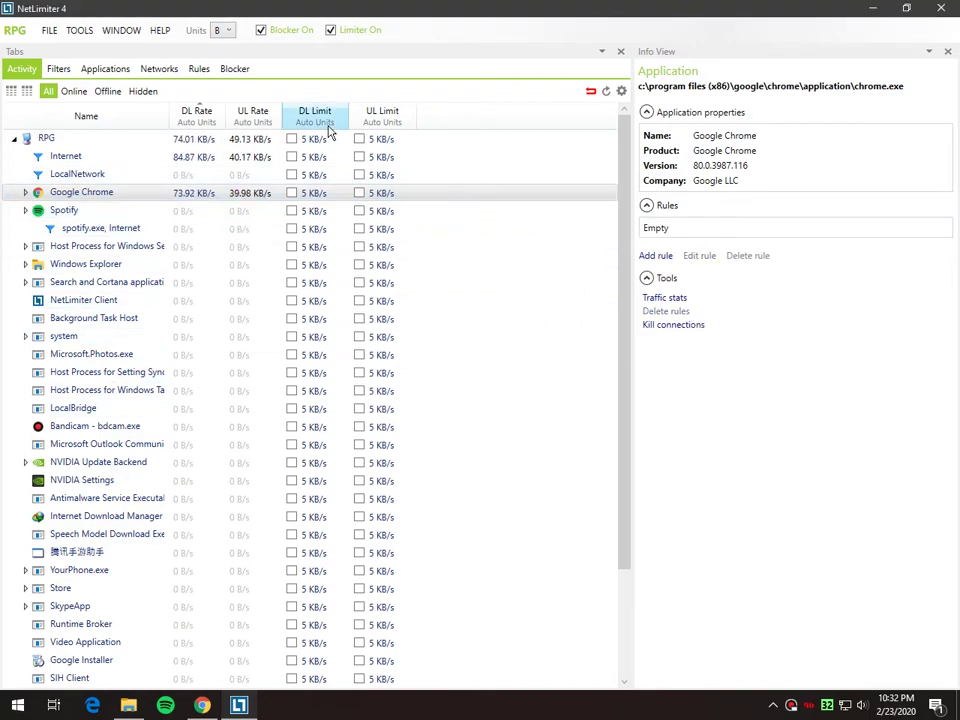
Give Chrome a 200 KB/s download-only limit and return to the Speedtest results.
click(316, 194)
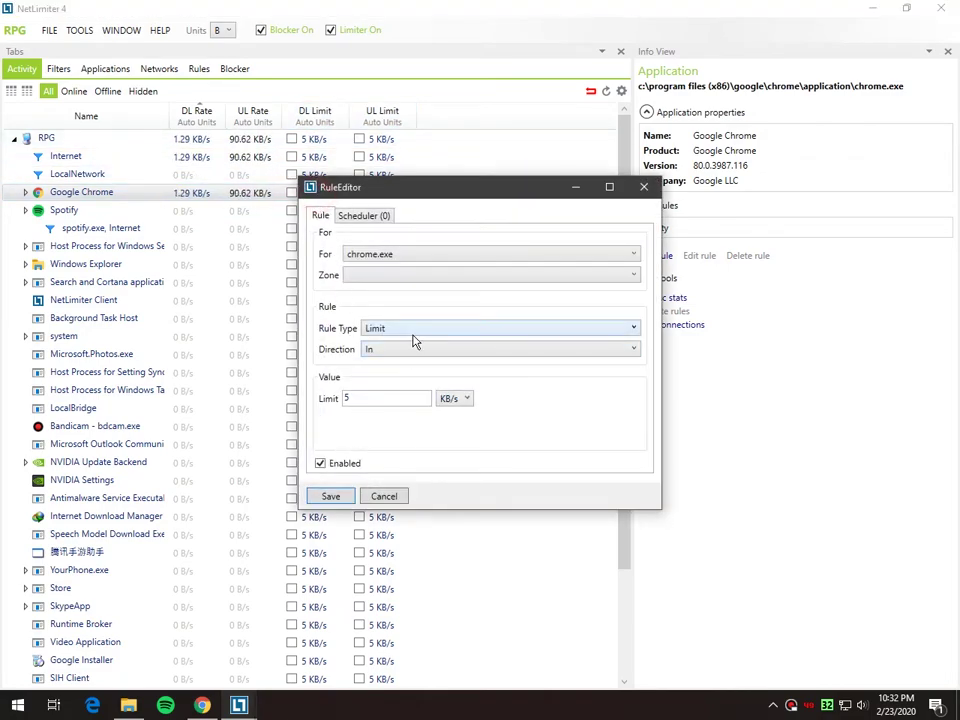
double_click(376, 396)
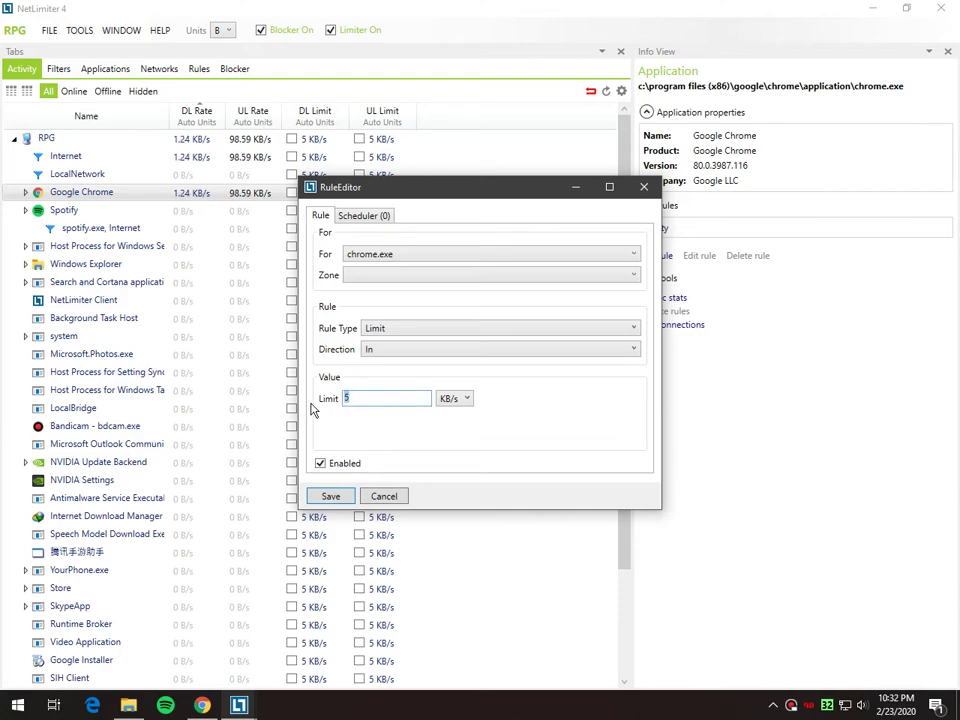
click(330, 497)
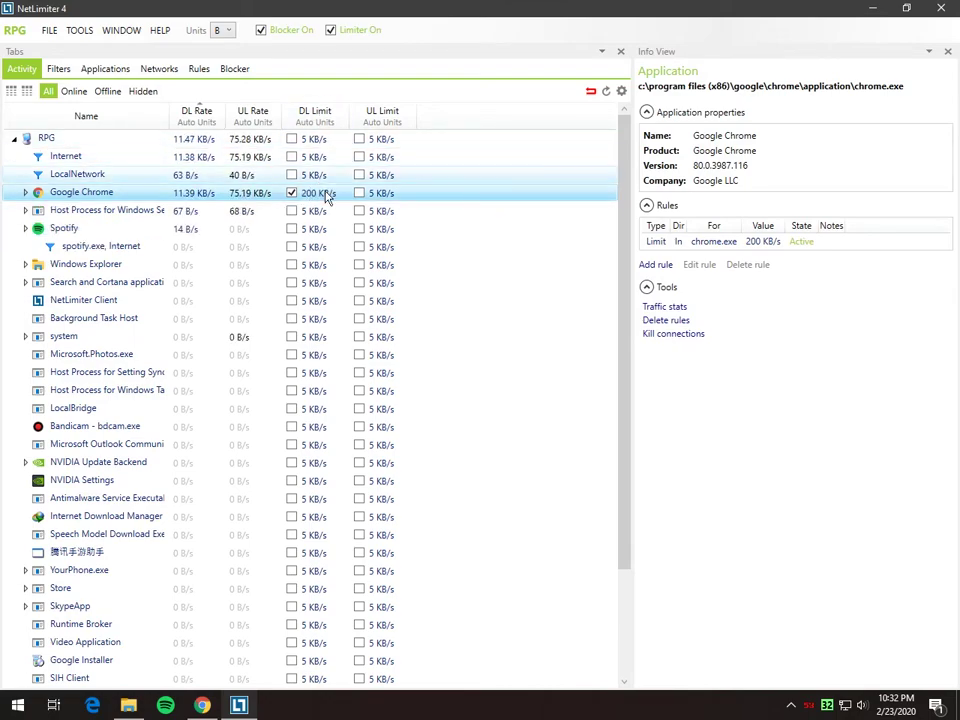
click(202, 705)
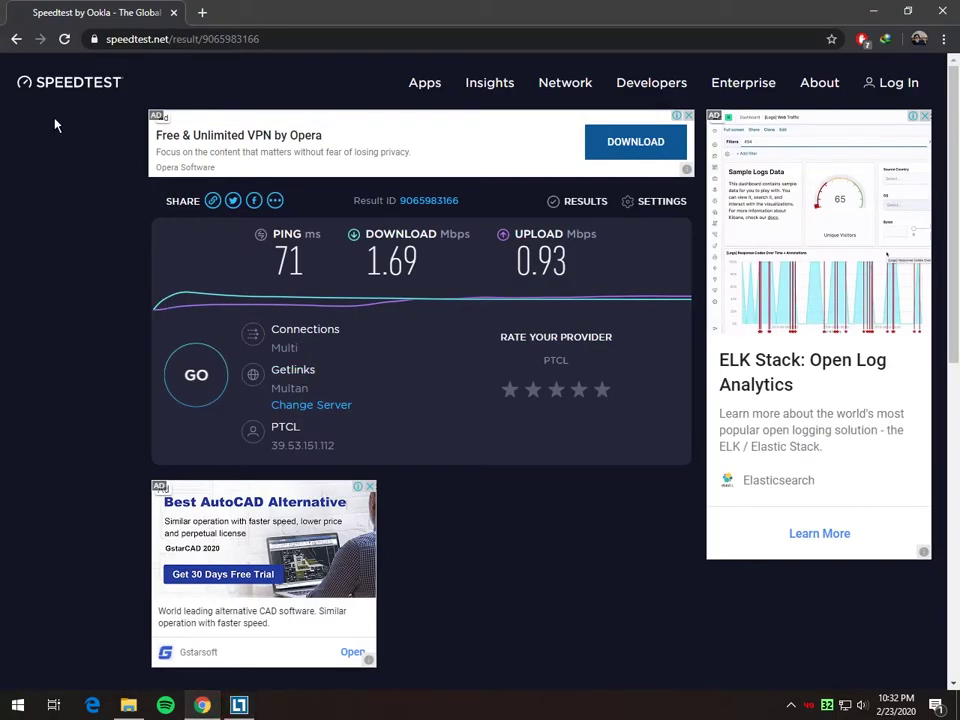
Reload Speedtest and run a test with Chrome's download capped at 200 KB/s, then check NetLimiter 4.
click(64, 39)
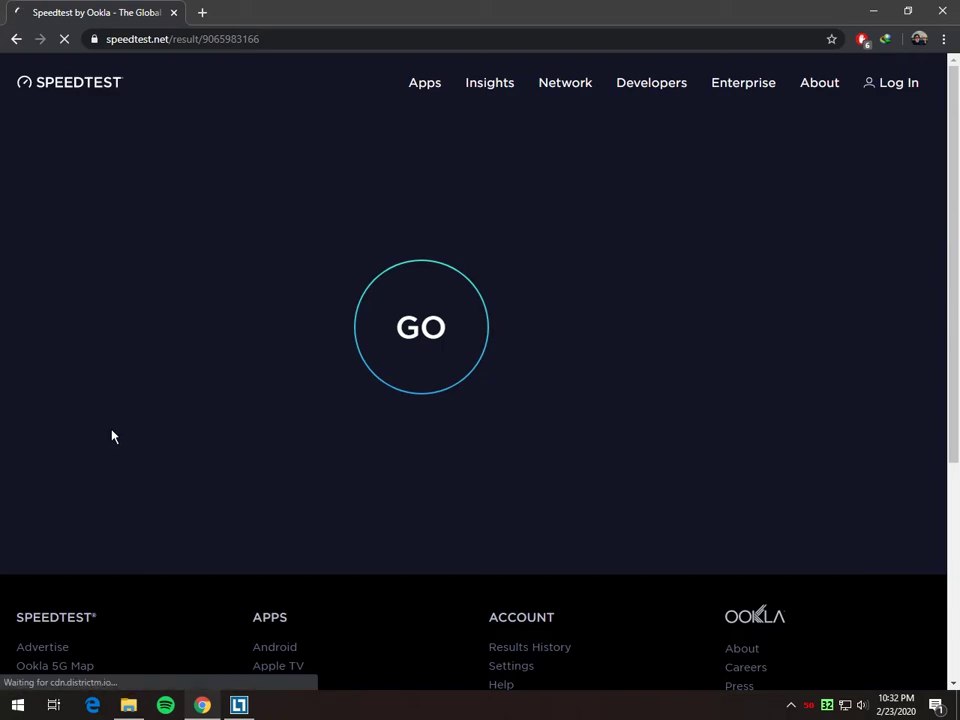
click(395, 340)
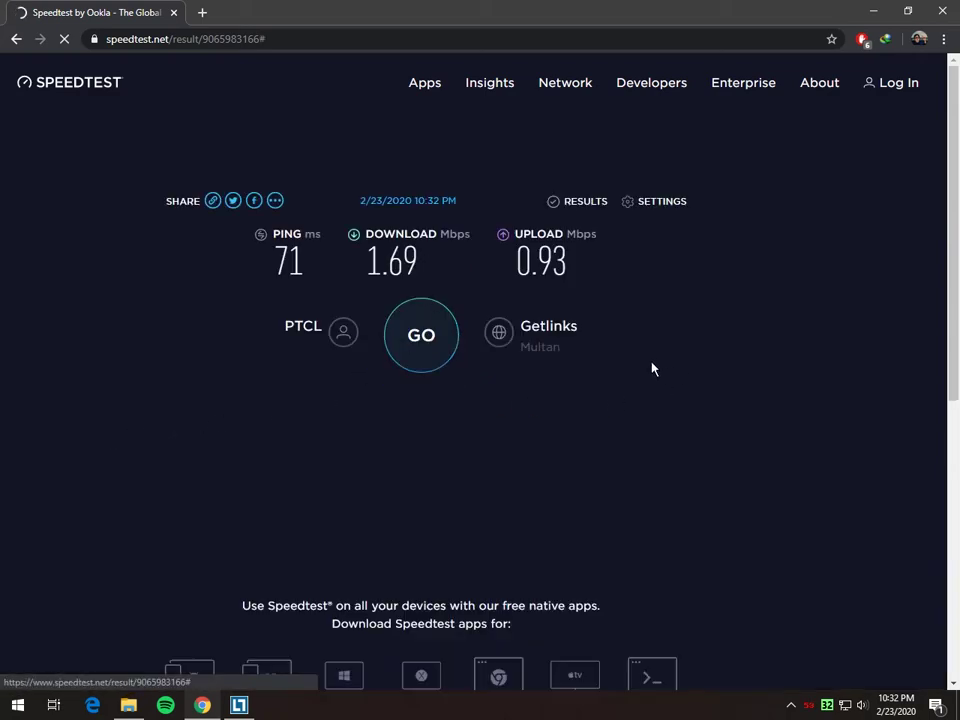
click(424, 338)
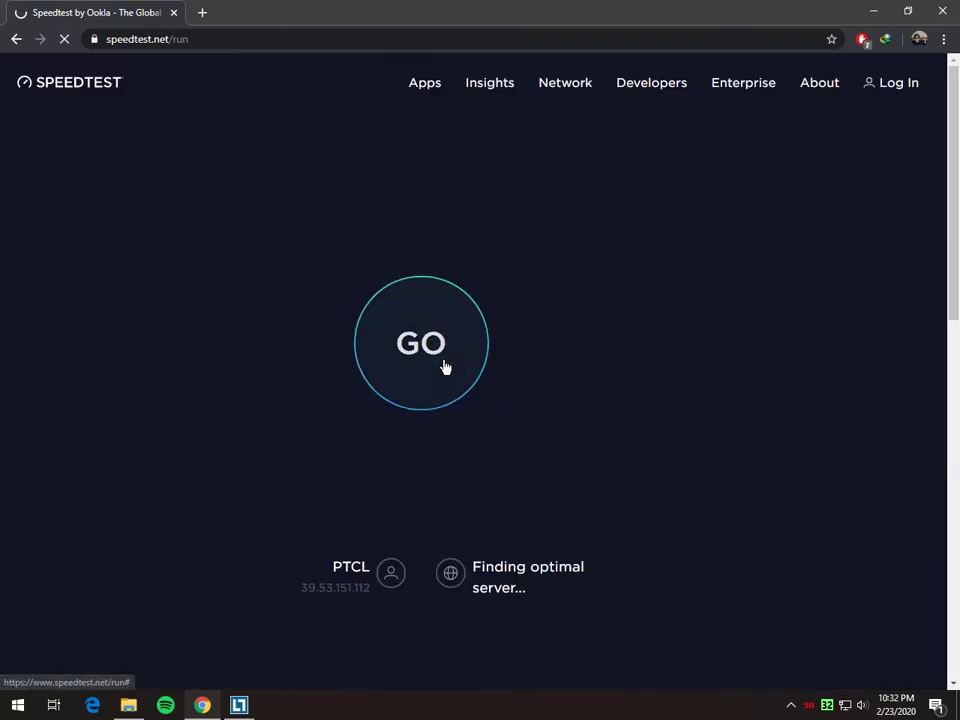
click(444, 364)
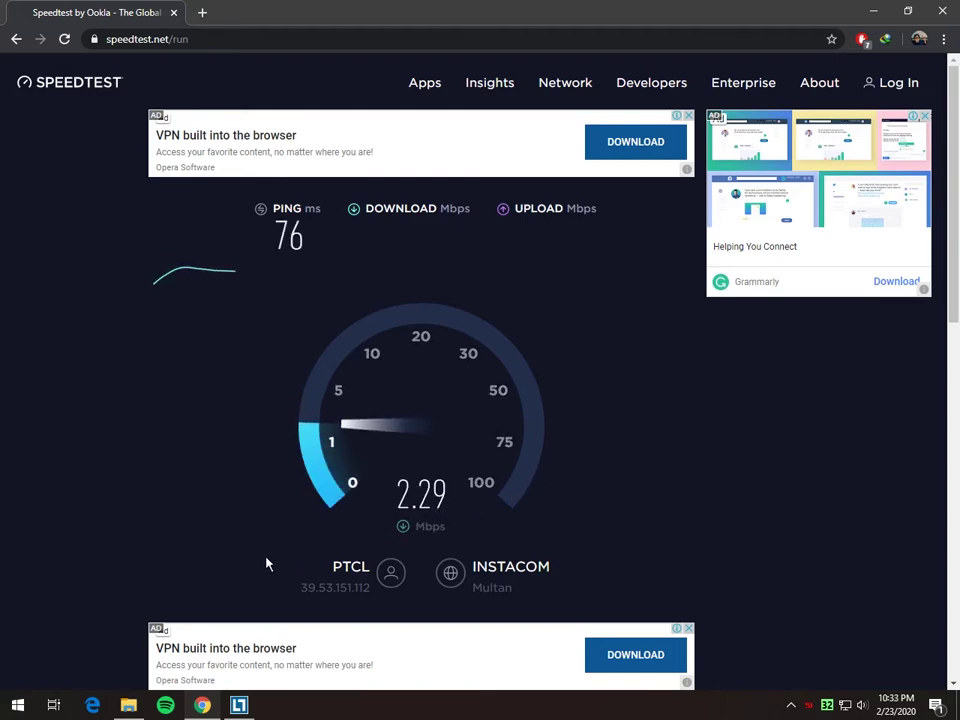
click(241, 706)
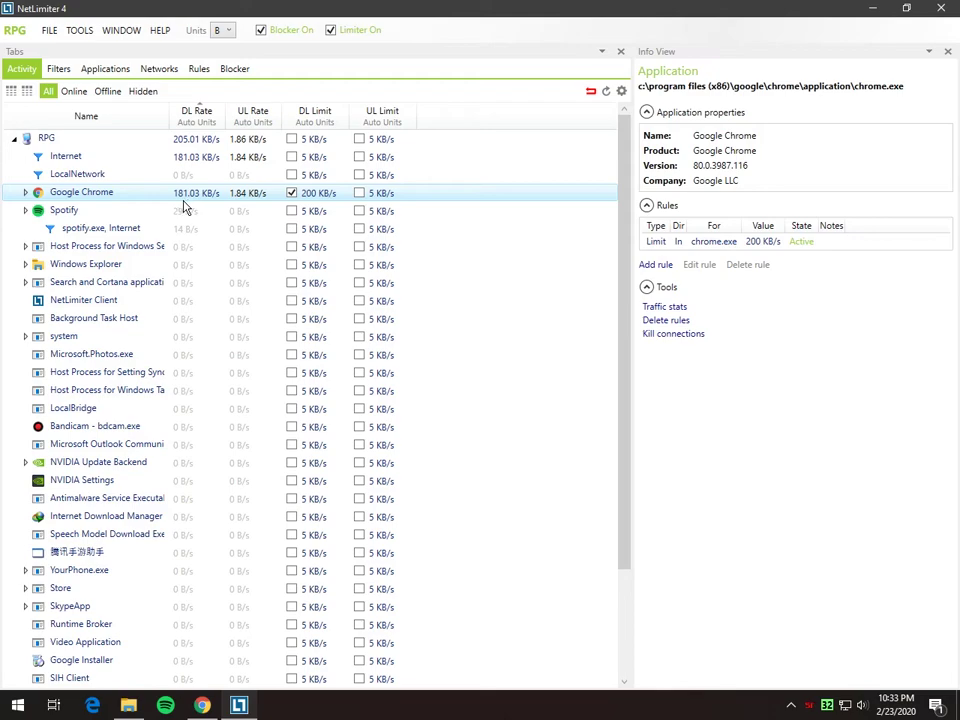
Turn off Chrome's 200 KB/s download limit.
click(291, 195)
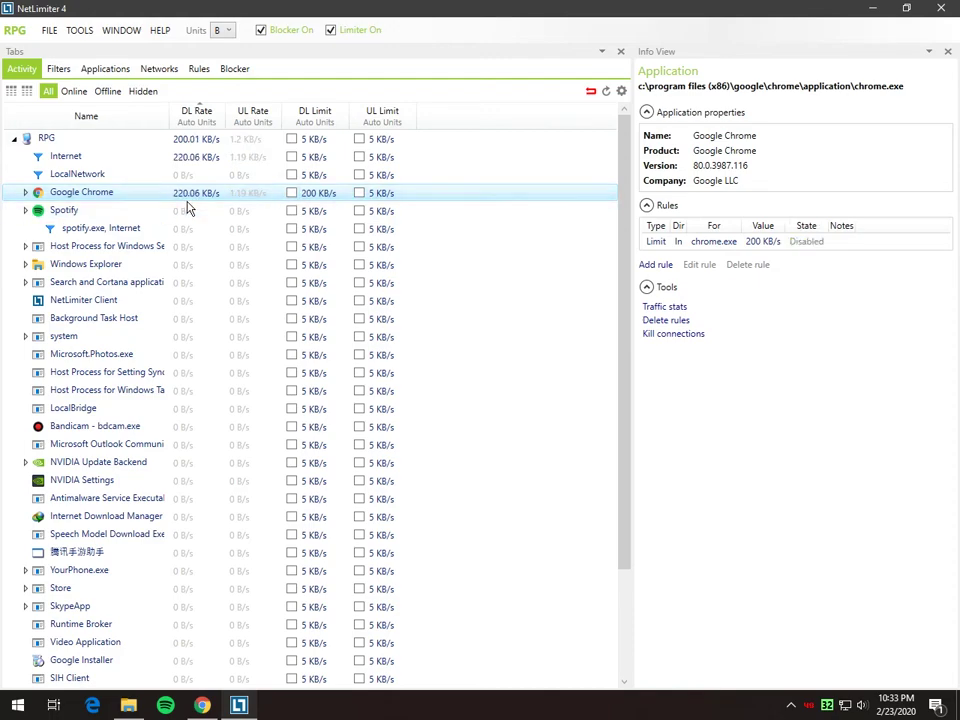
click(203, 705)
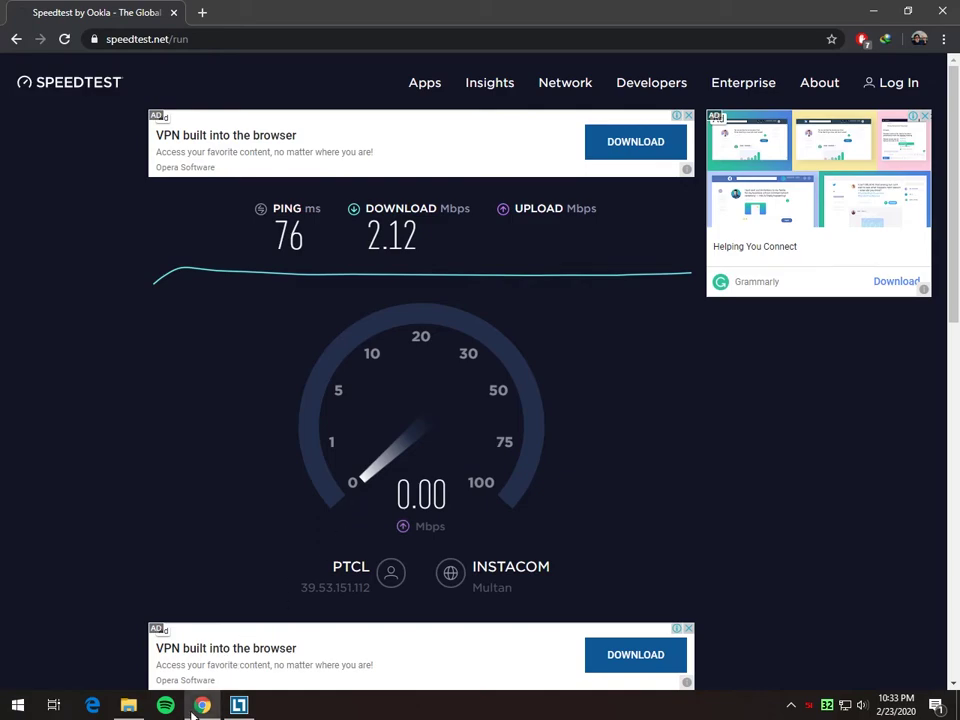
click(238, 705)
Delete Chrome's remaining rule and start a new rule for chrome.exe.
right_click(200, 194)
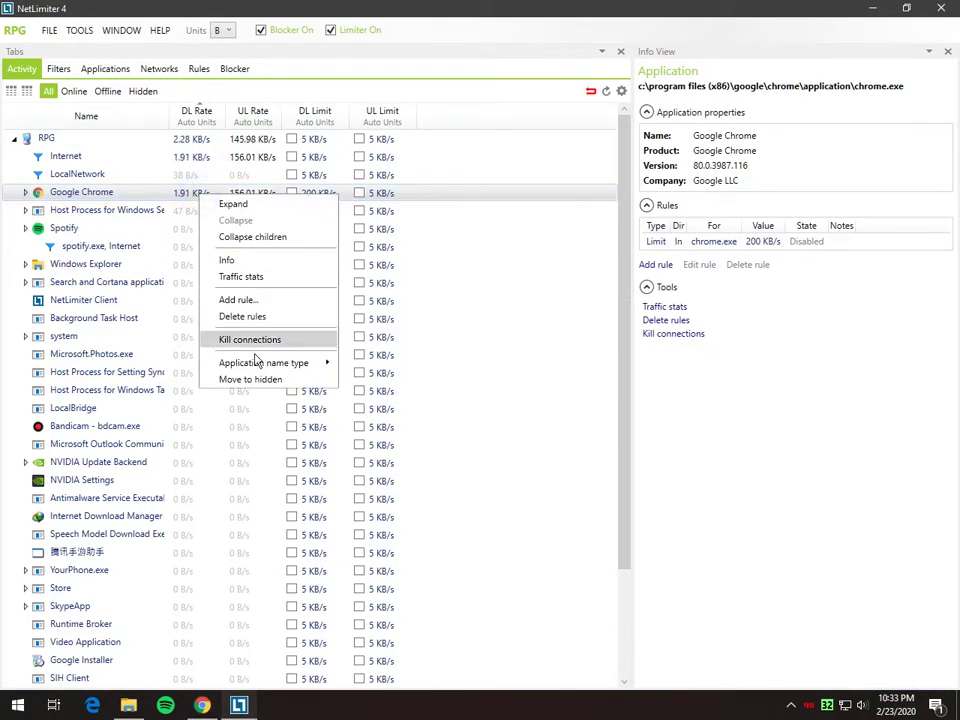
click(266, 317)
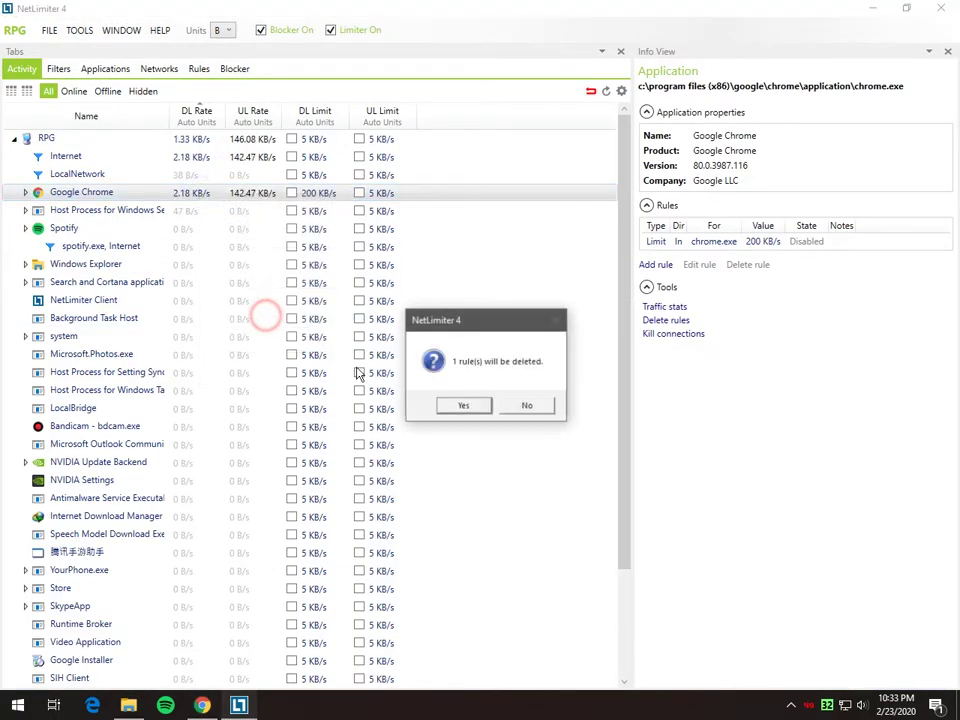
click(466, 406)
right_click(190, 197)
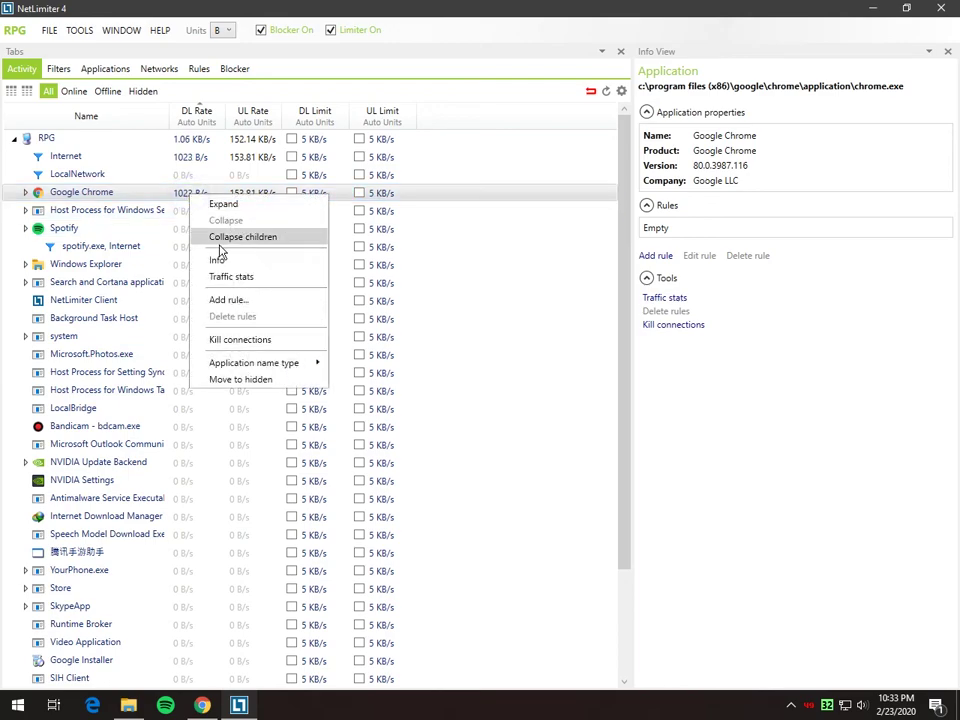
click(232, 300)
Save the chrome.exe rule as a Firewall rule, direction Both, action Ask.
click(433, 329)
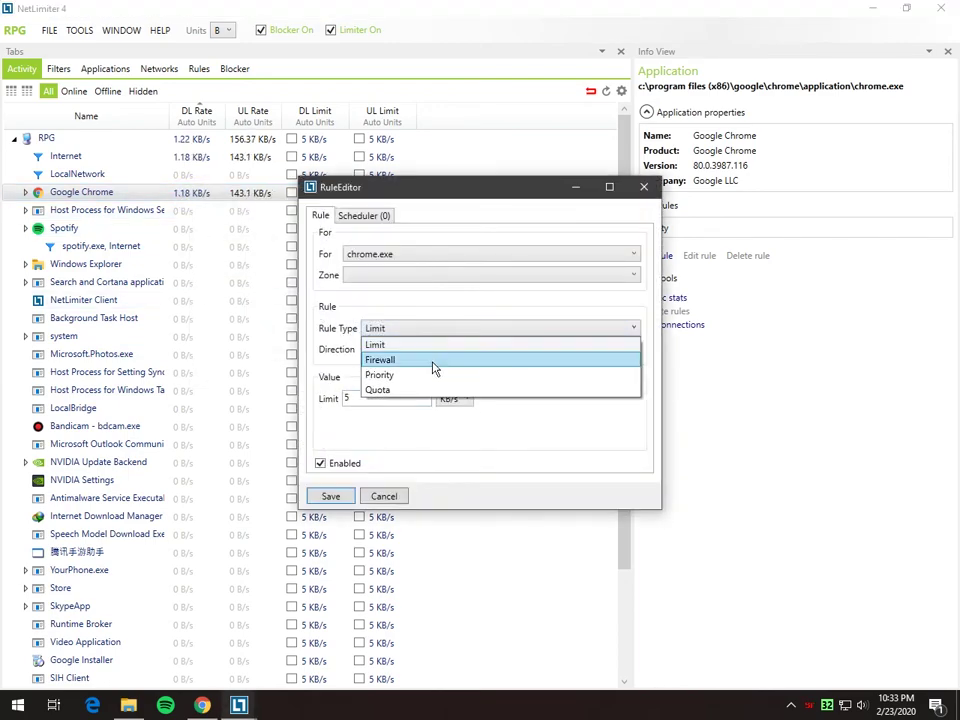
click(432, 362)
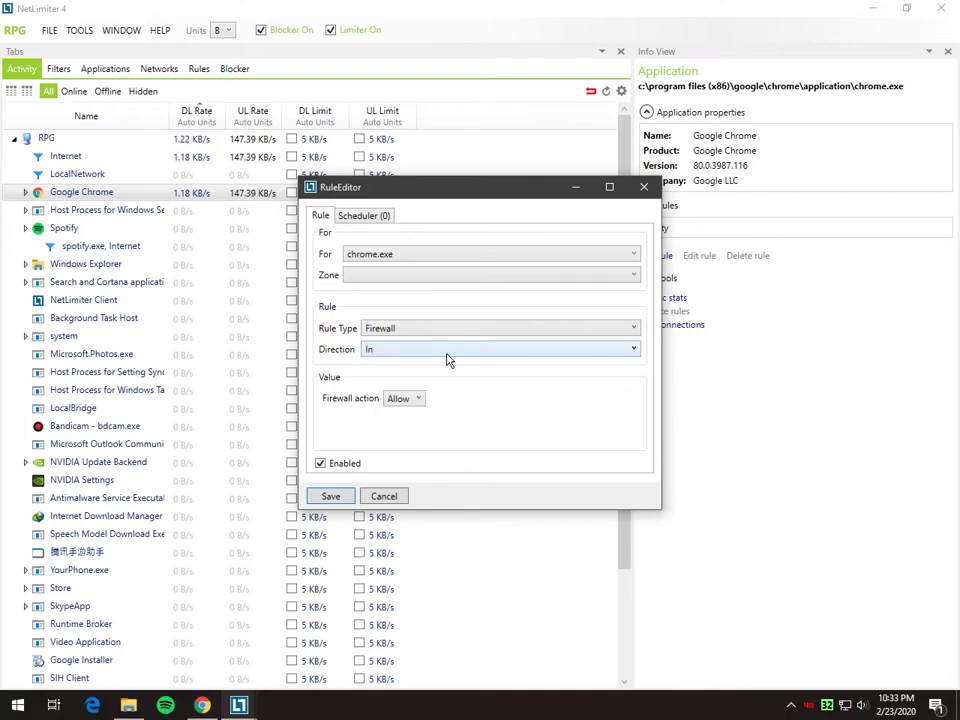
click(447, 357)
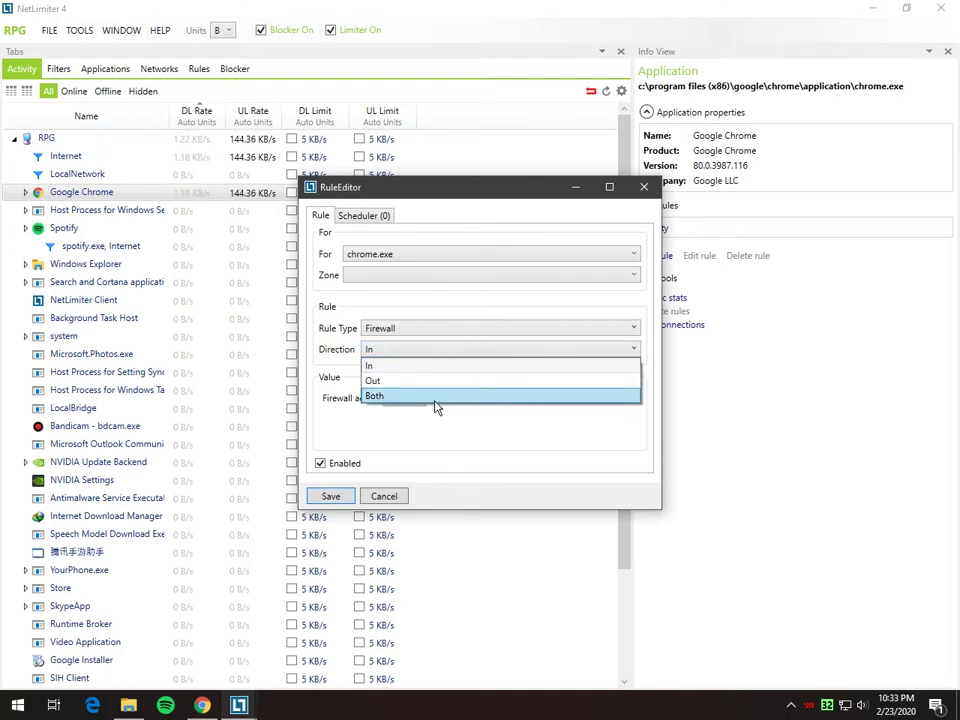
click(435, 397)
click(416, 398)
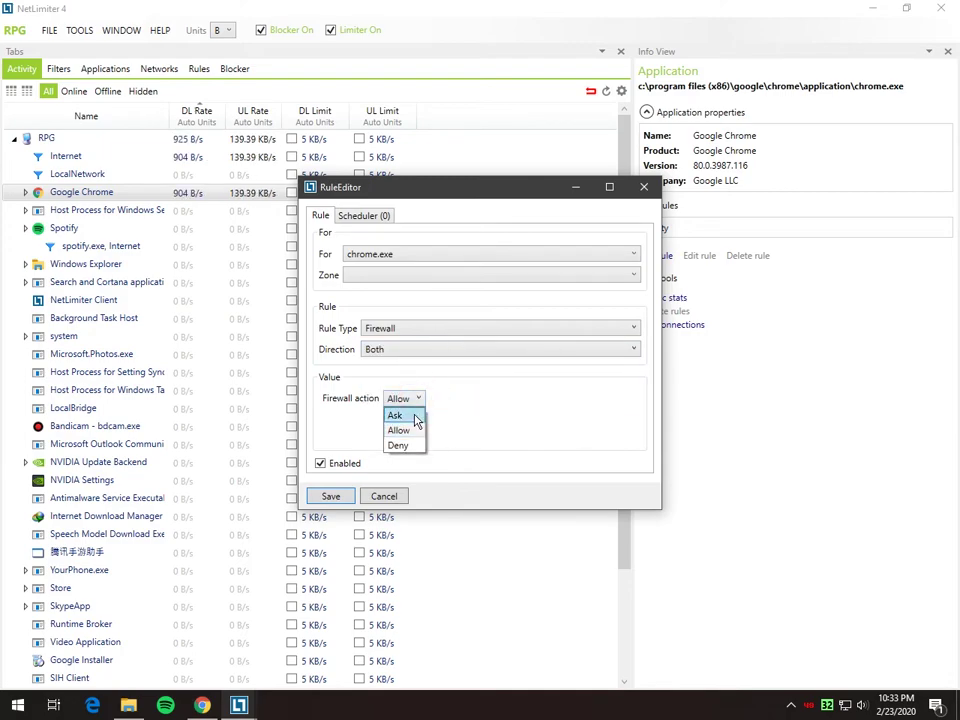
click(410, 415)
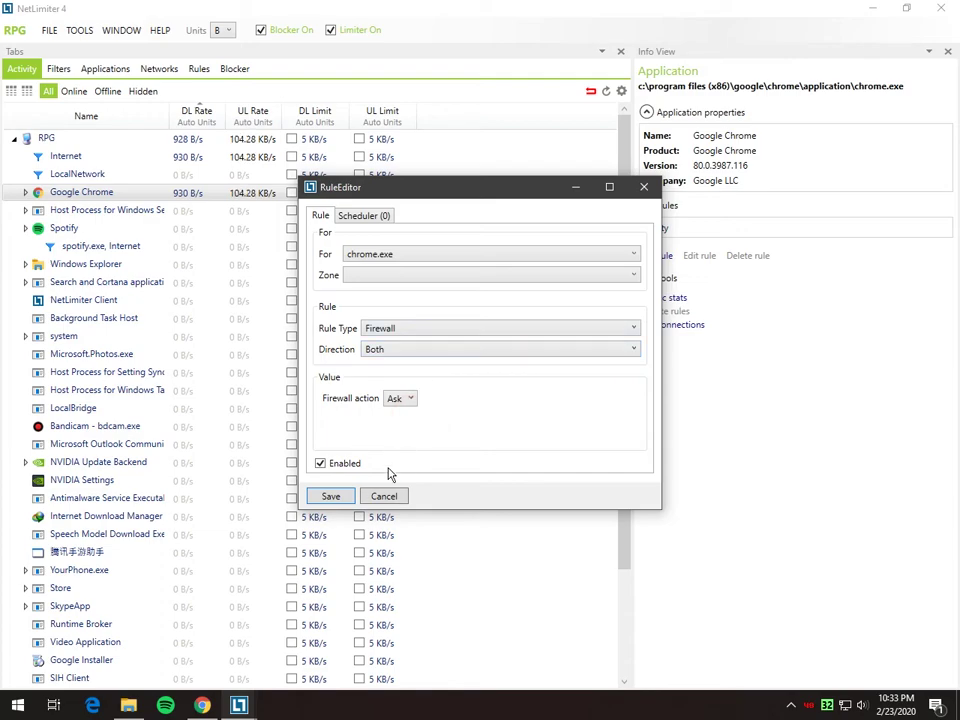
click(330, 497)
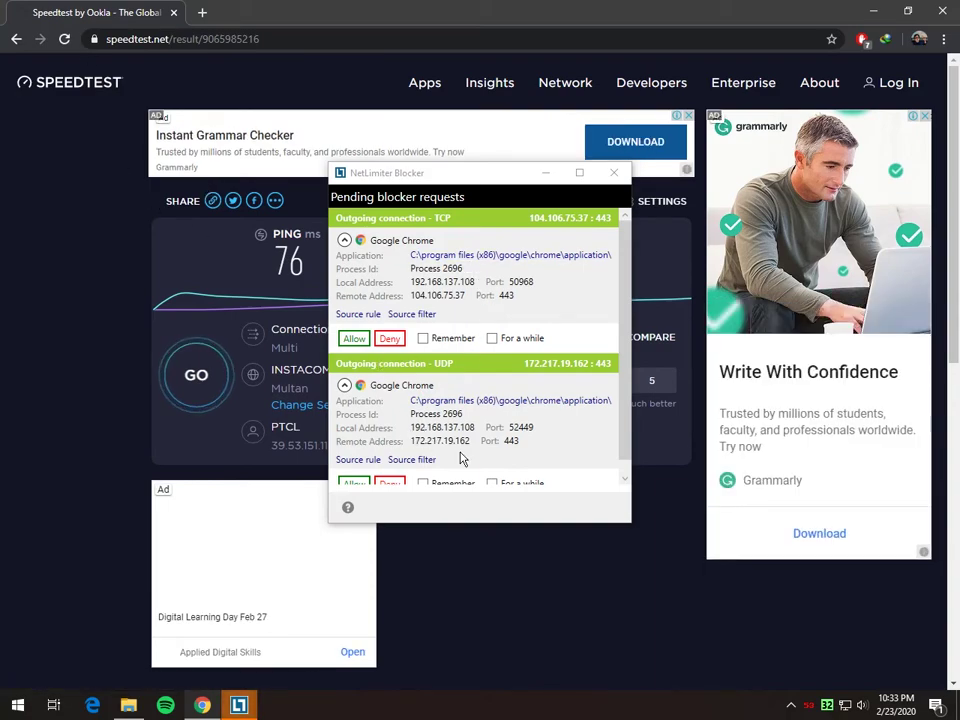
Deny each of Chrome's pending connection requests in the Blocker.
scroll(493, 340, down, 1)
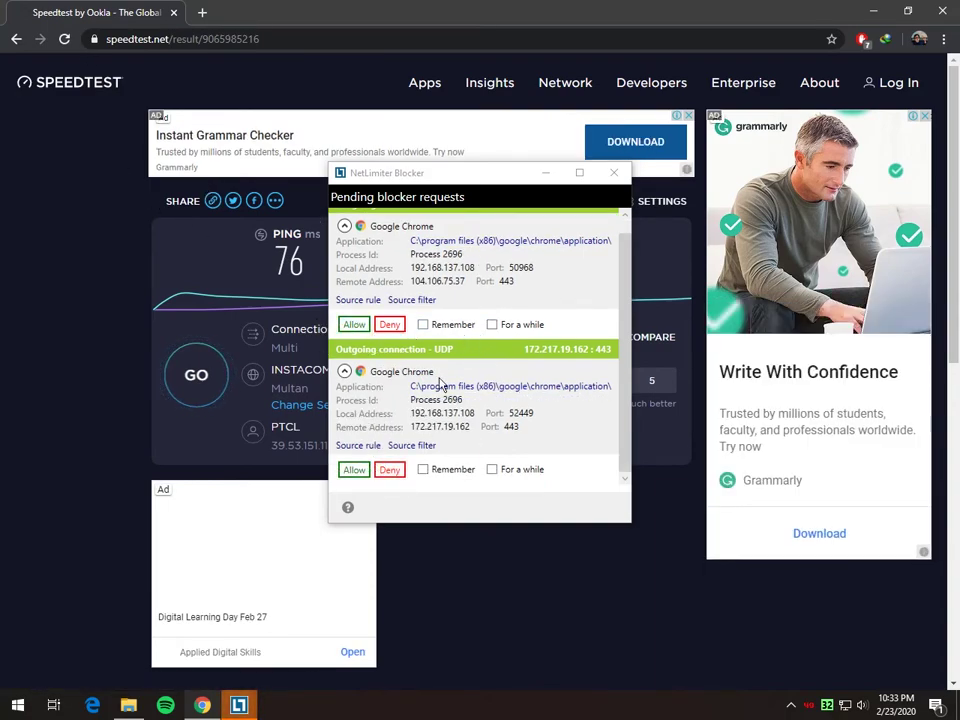
click(390, 325)
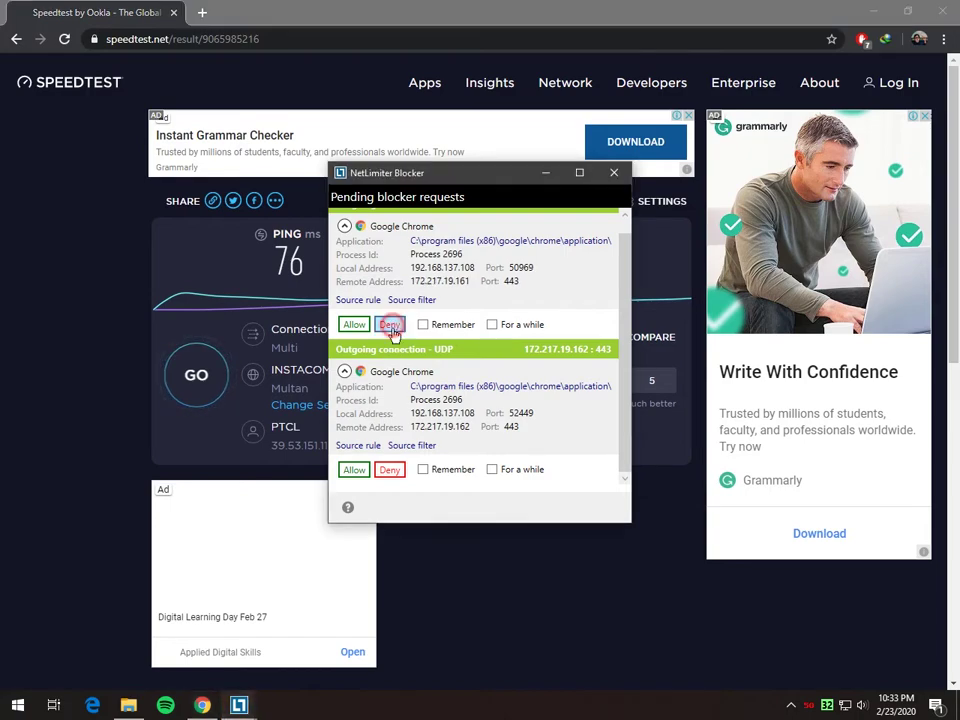
click(390, 326)
click(392, 336)
click(392, 337)
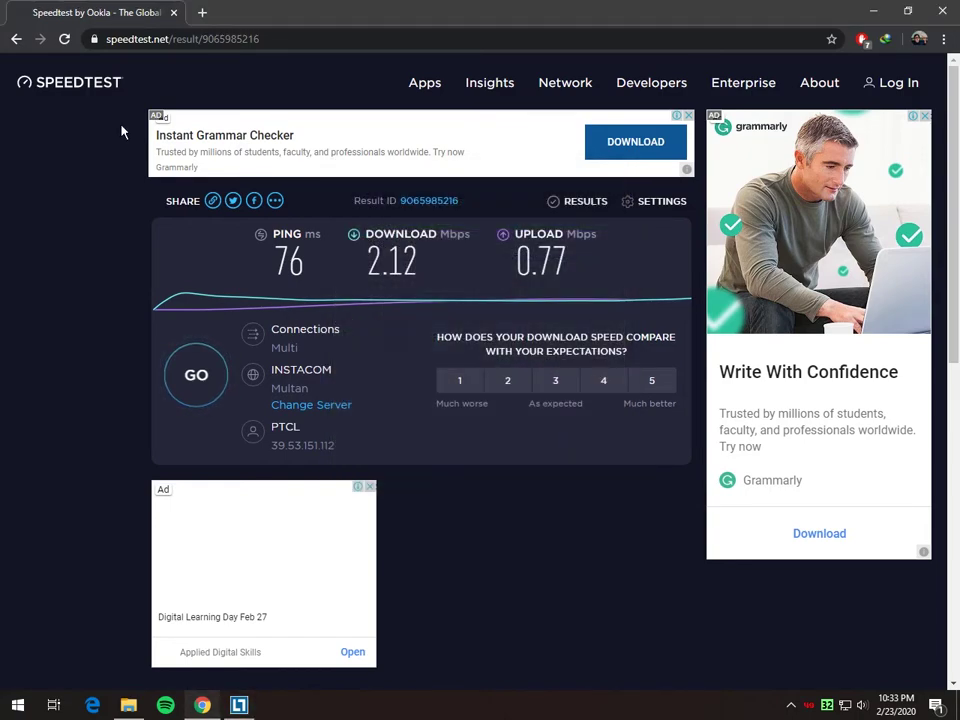
click(390, 338)
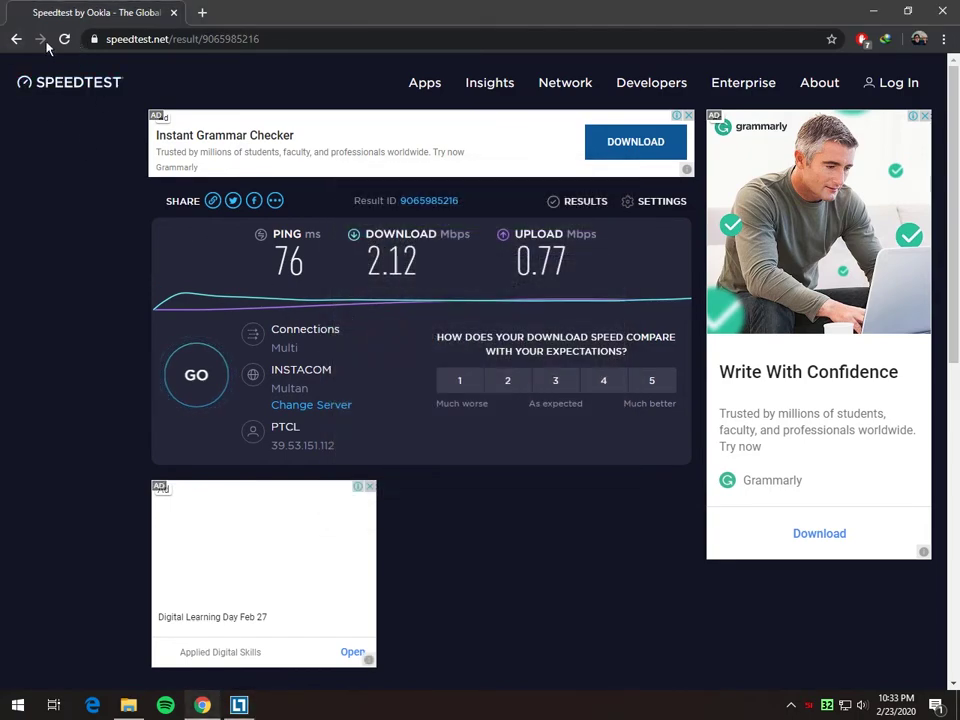
Reload Speedtest, deny Chrome's request with Remember ticked, then reload and start a new test.
click(64, 39)
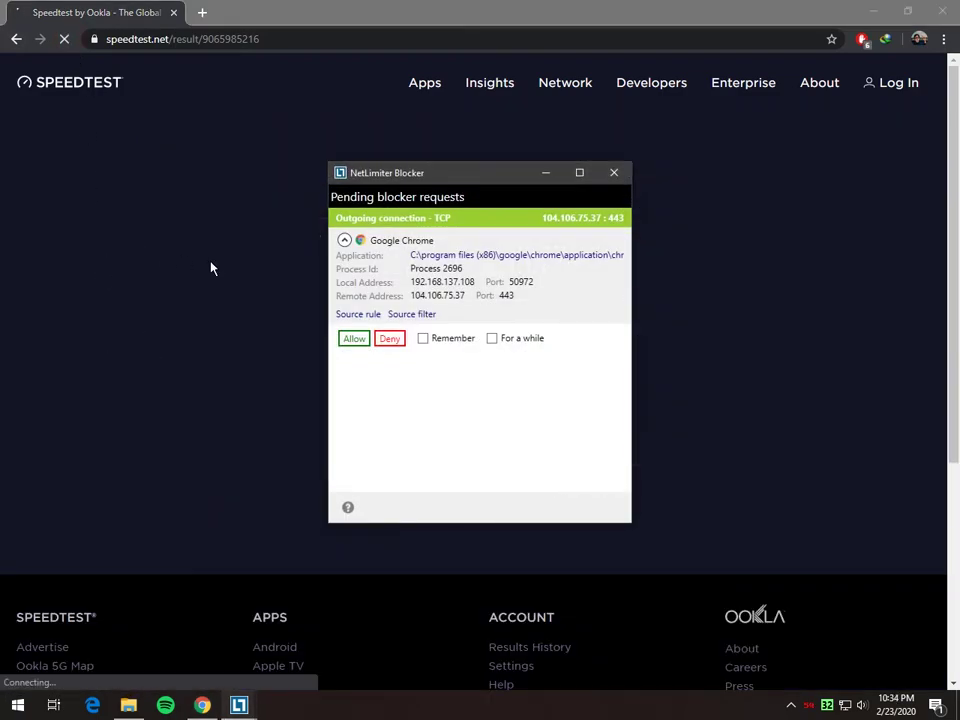
click(425, 339)
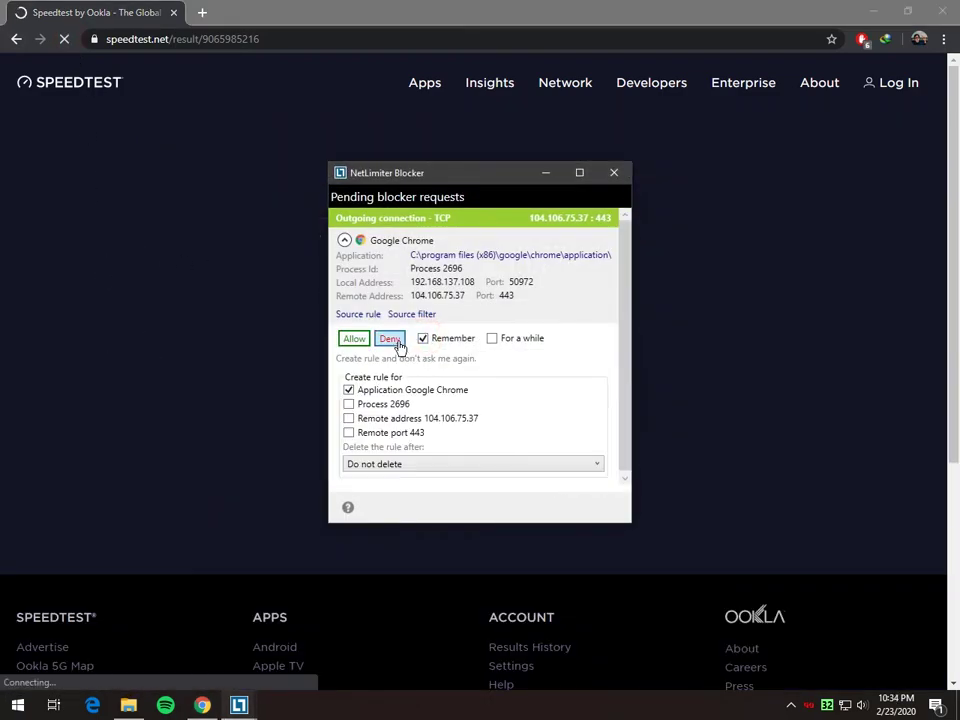
click(394, 340)
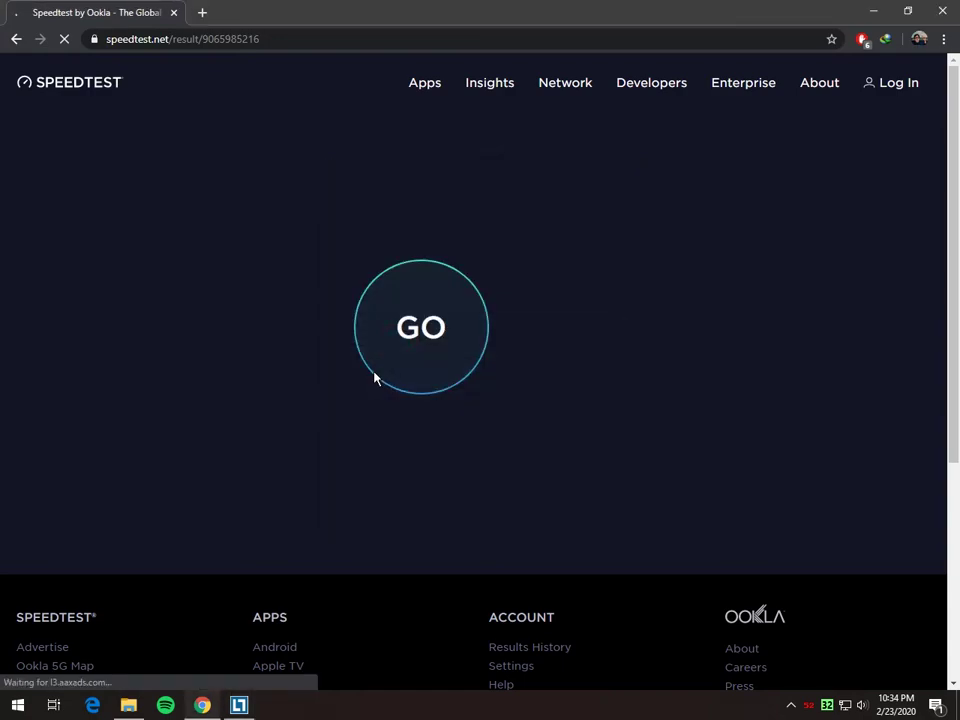
click(64, 40)
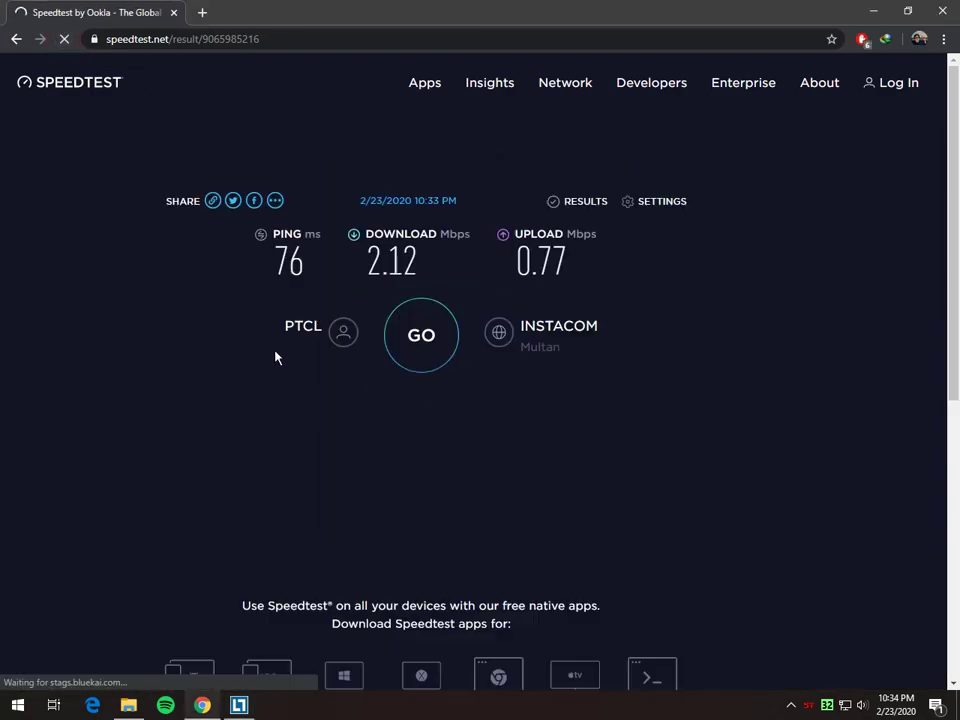
click(425, 345)
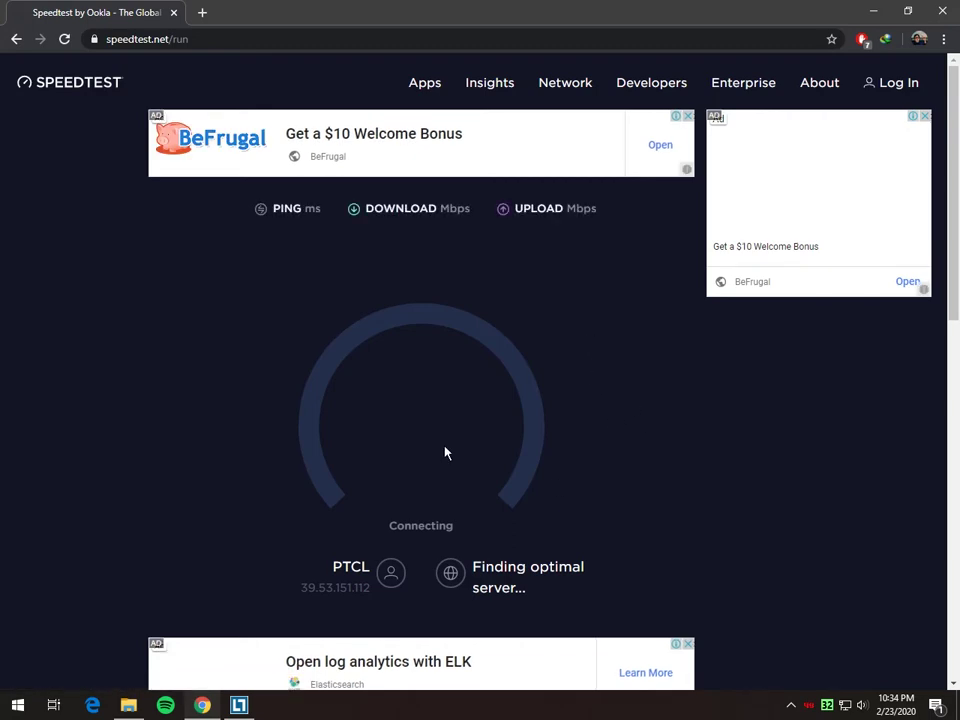
Delete both of Chrome's firewall rules (Ask and Deny) and return to Speedtest.
click(250, 705)
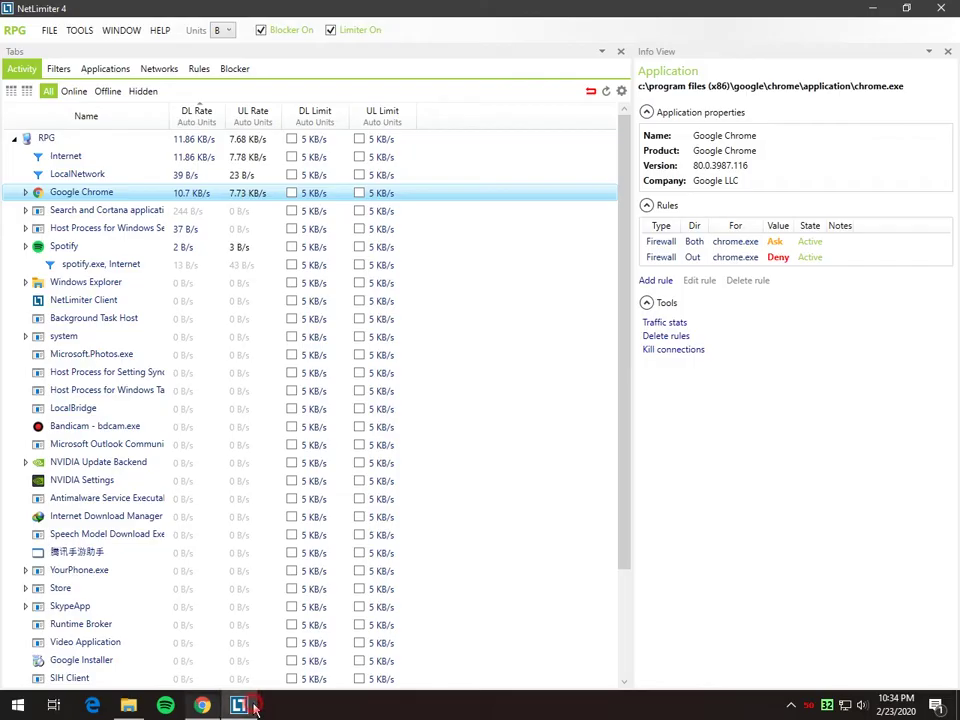
right_click(172, 192)
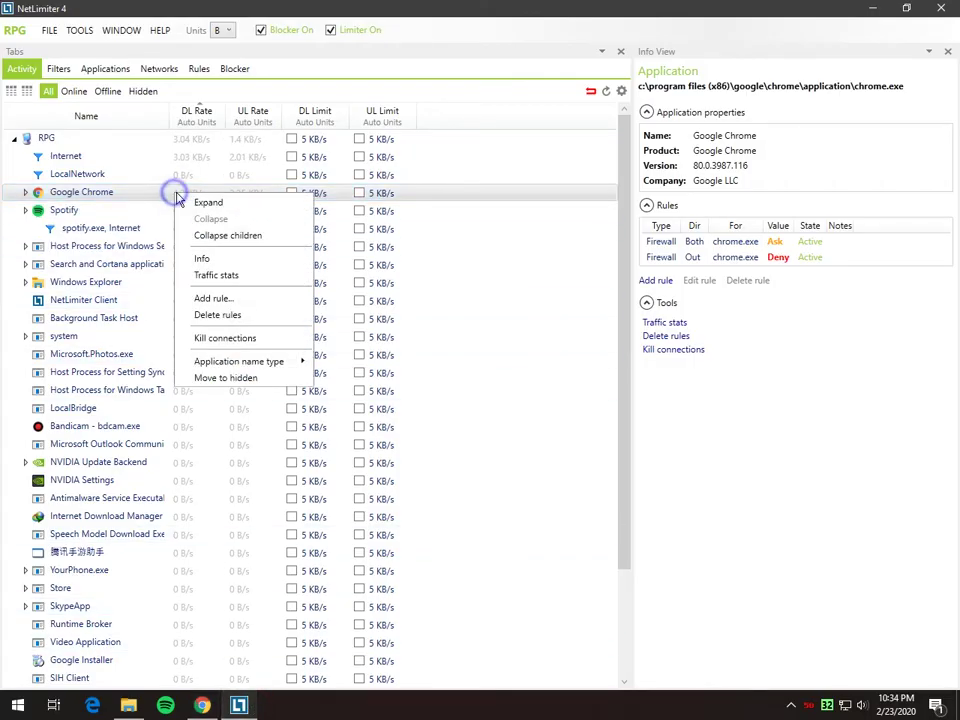
click(240, 318)
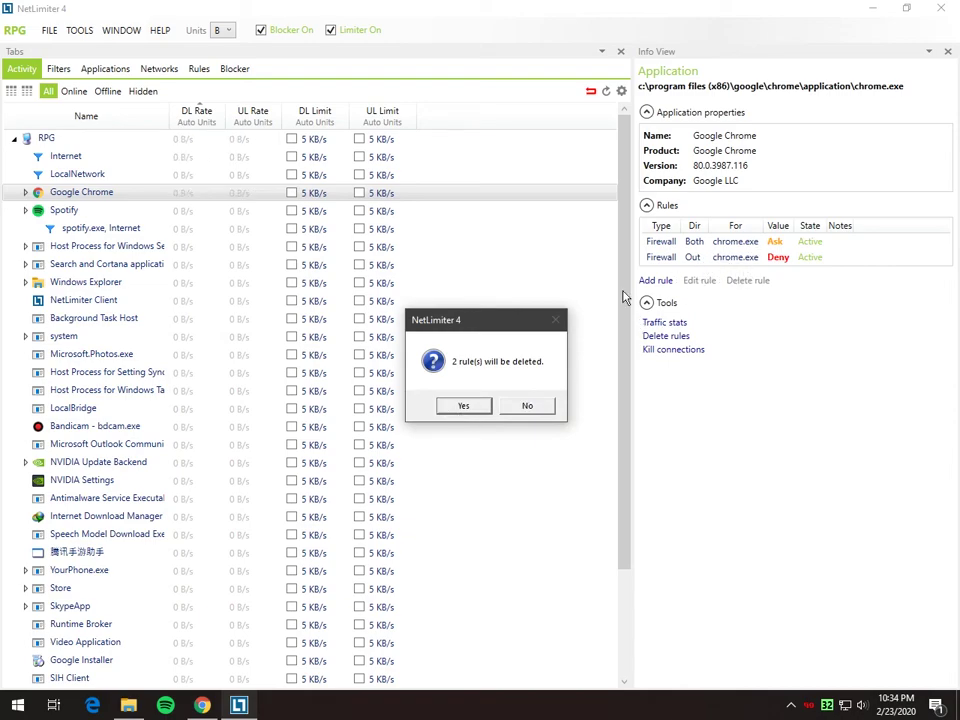
click(458, 407)
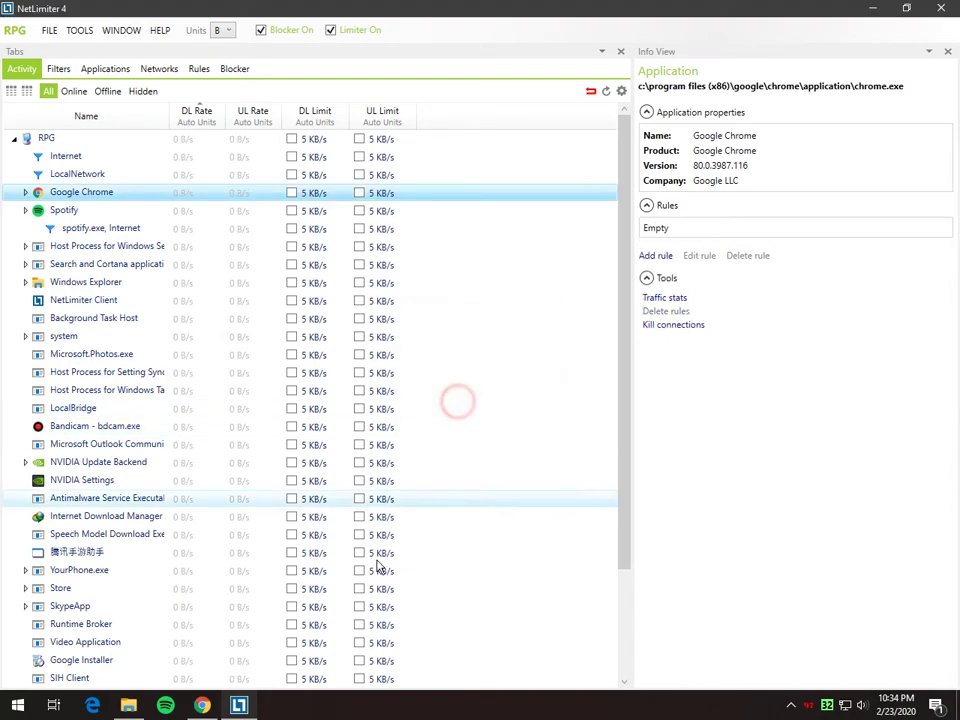
click(203, 707)
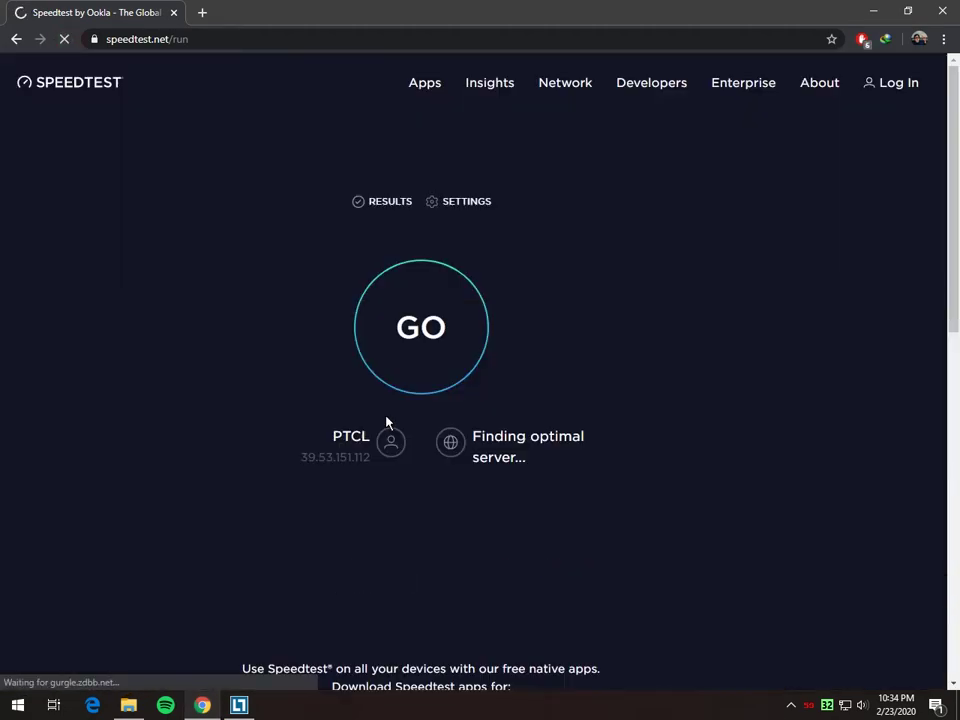
Run an unrestricted speed test reaching about 4.45 Mbps, then view NetLimiter 4.
click(418, 366)
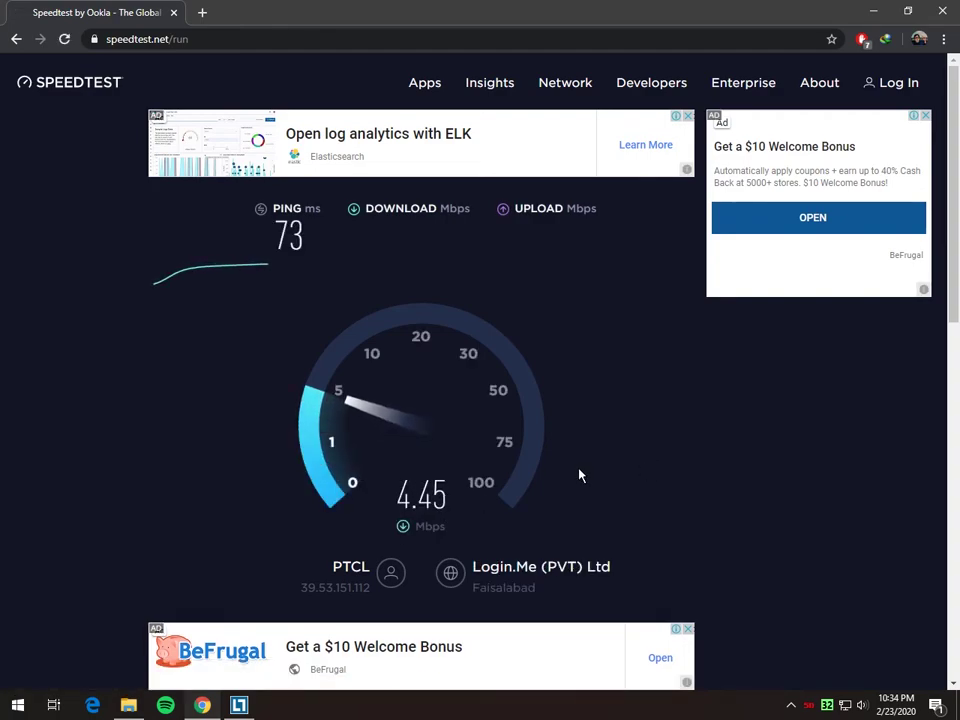
click(238, 705)
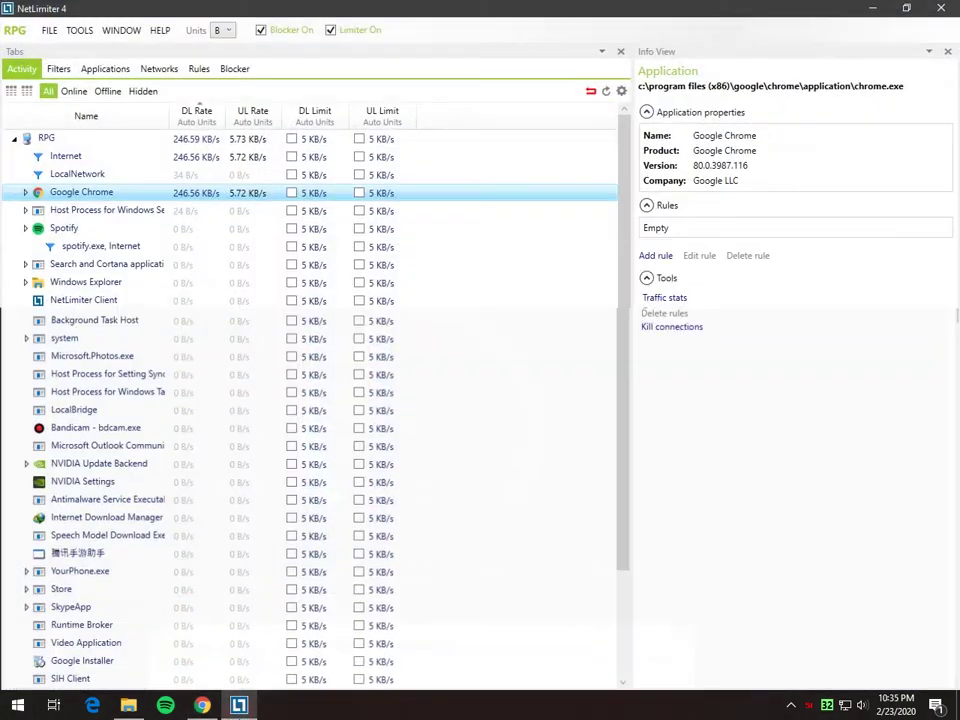
Add a Priority rule for Google Chrome with priority level 1 and save it.
right_click(201, 194)
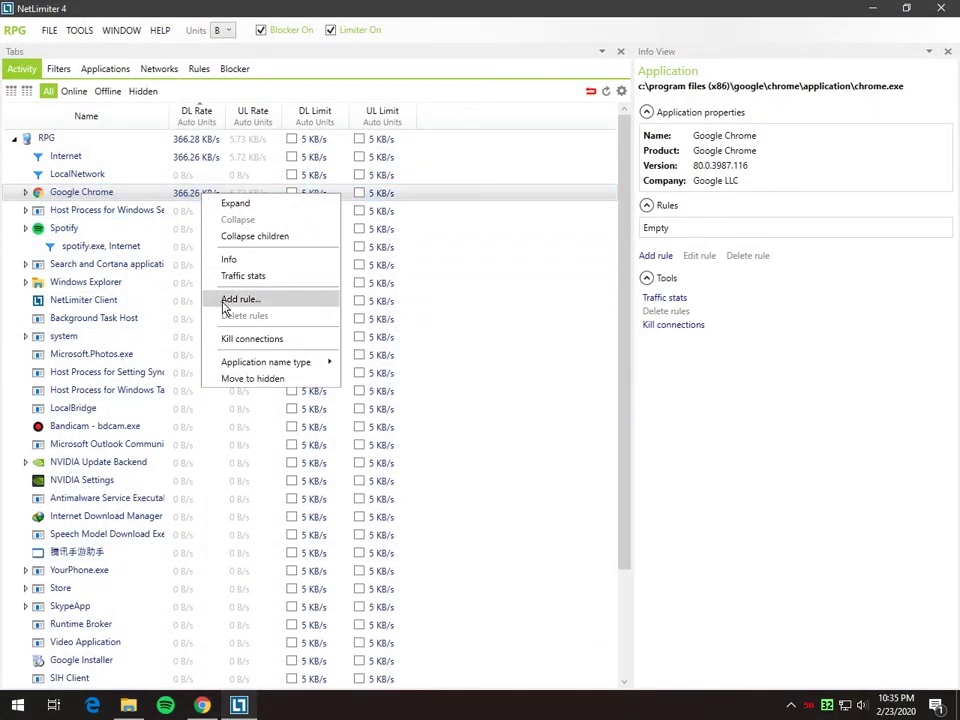
click(700, 397)
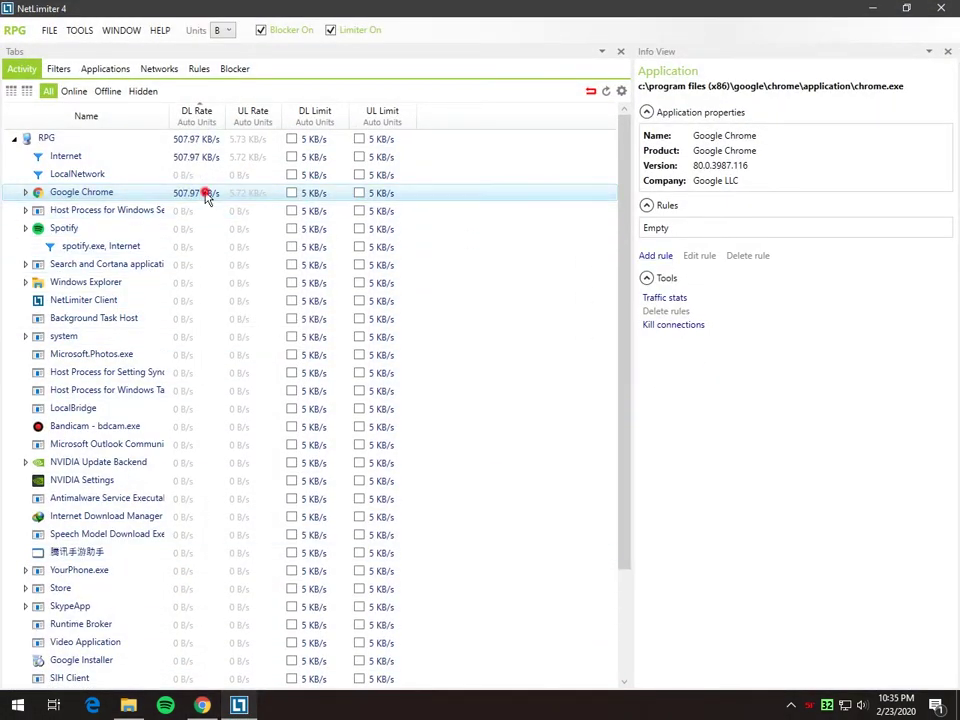
click(208, 193)
click(657, 256)
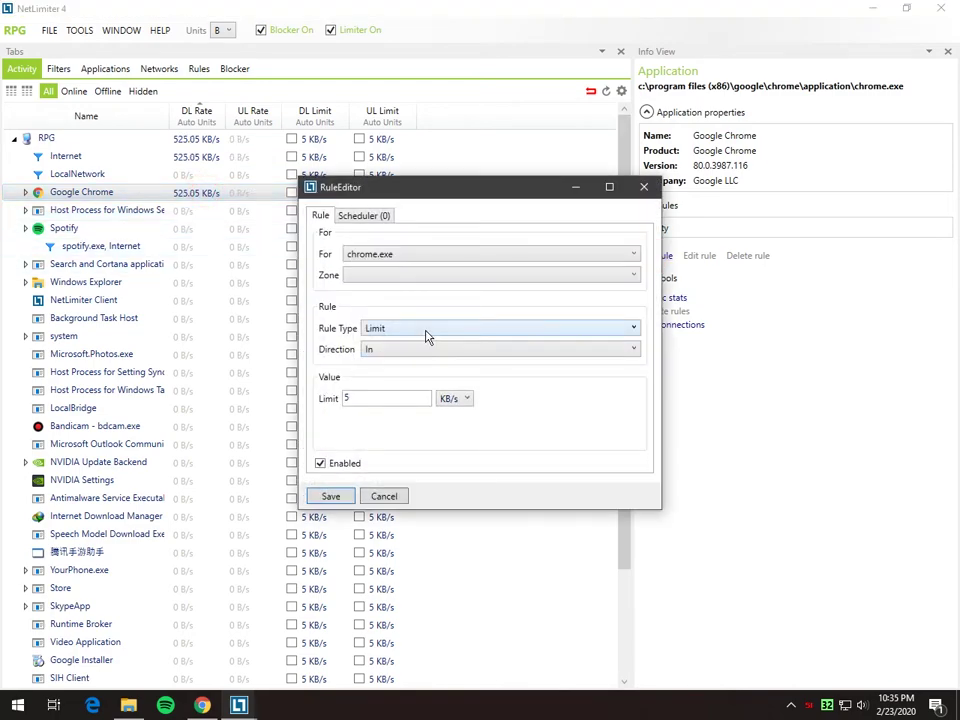
click(434, 328)
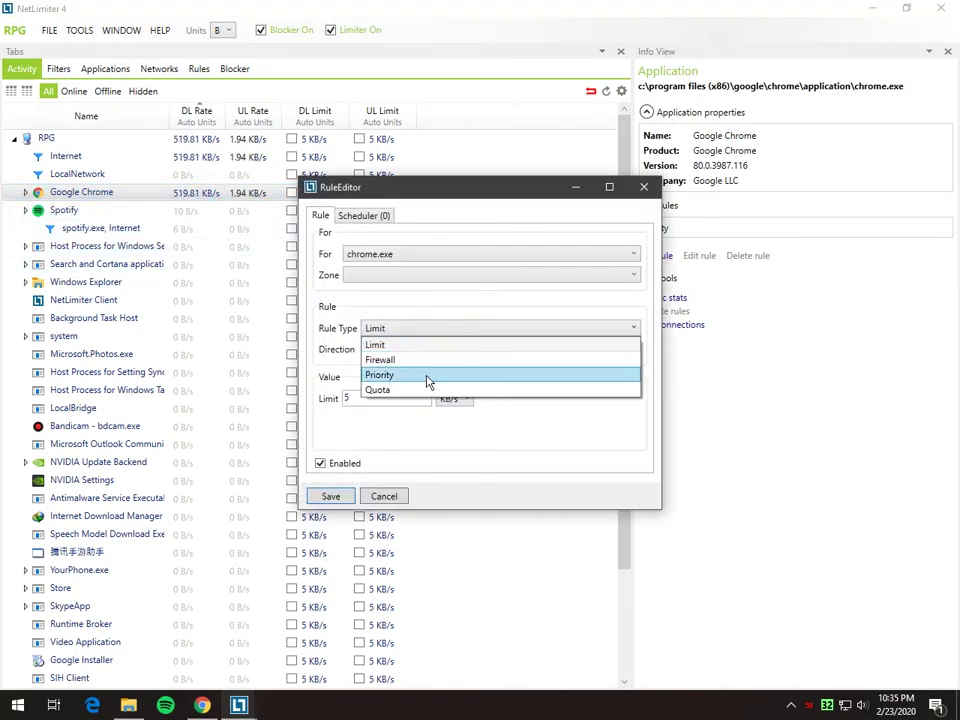
click(427, 377)
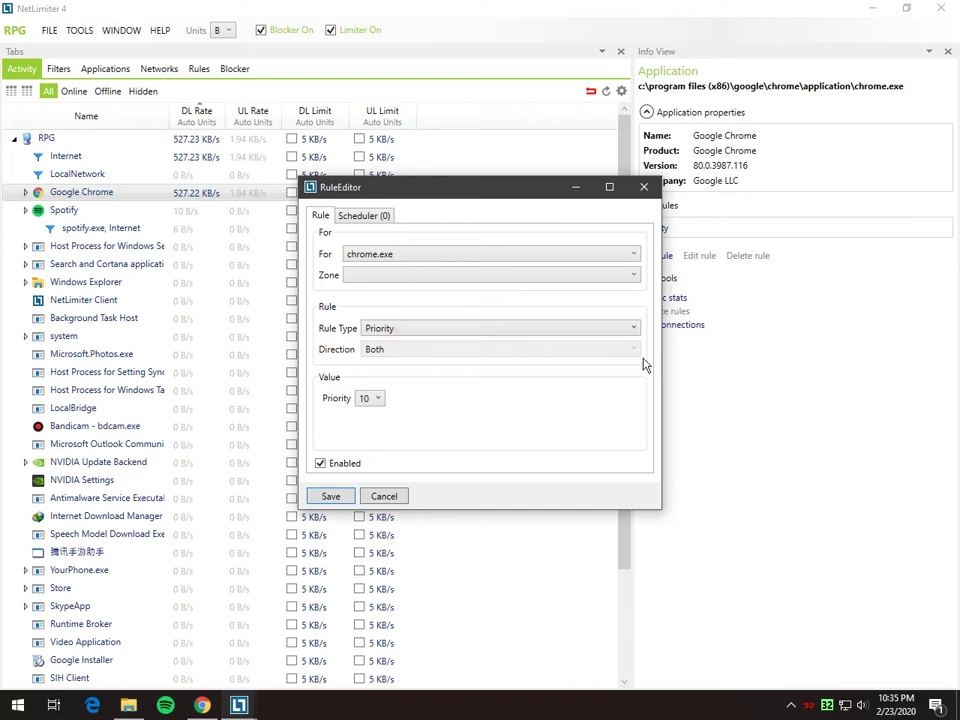
click(373, 399)
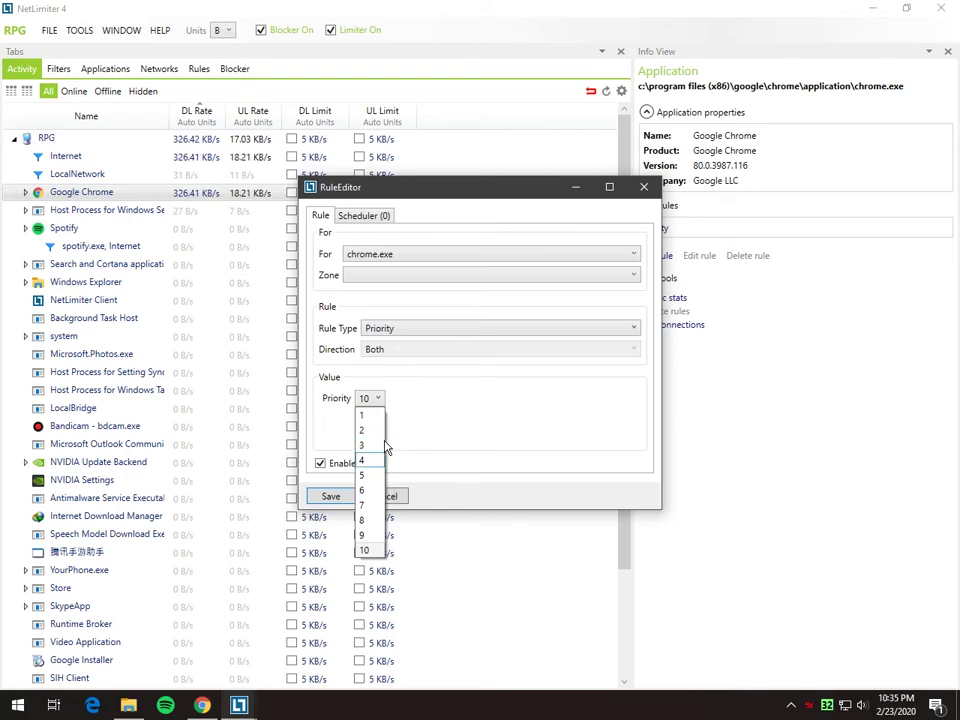
click(364, 415)
click(330, 497)
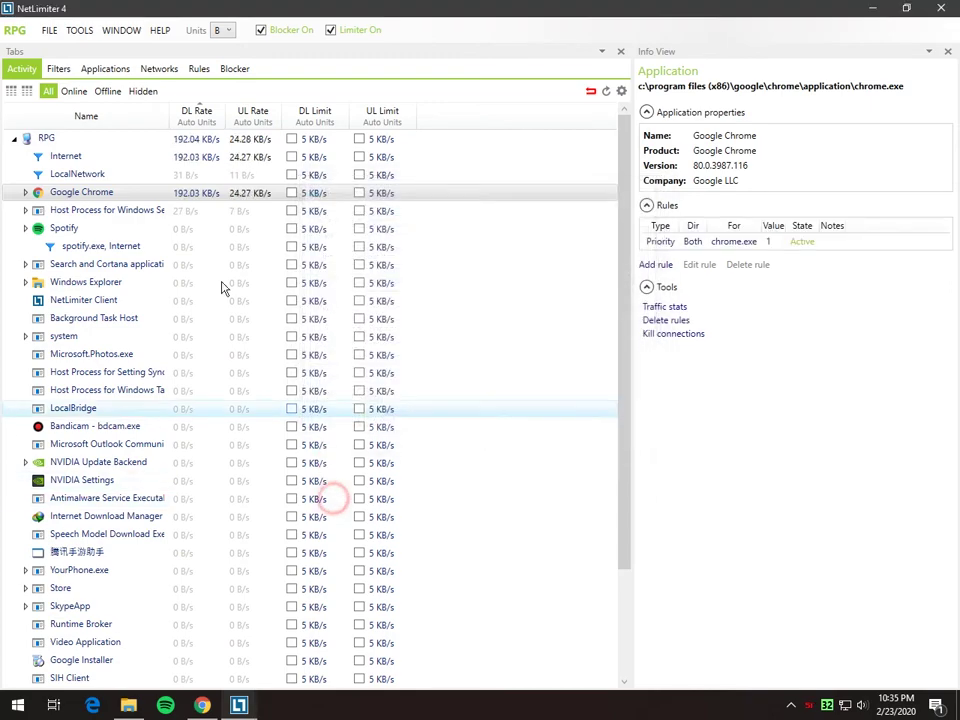
Add a Firewall rule for Google Chrome, direction Both, action Ask, and save it.
right_click(183, 192)
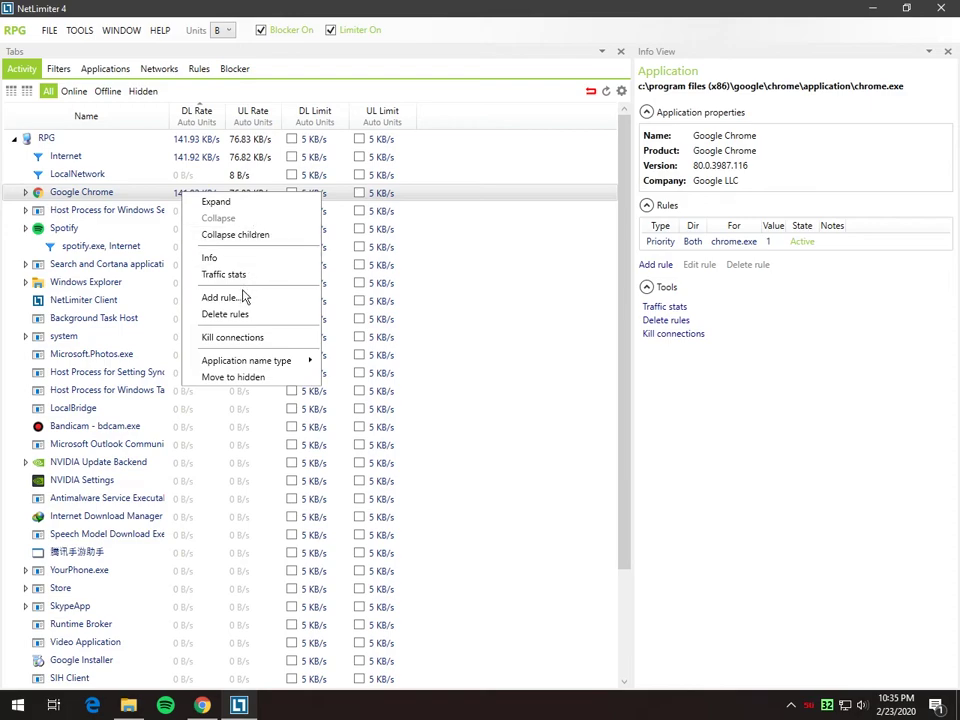
click(241, 297)
click(408, 330)
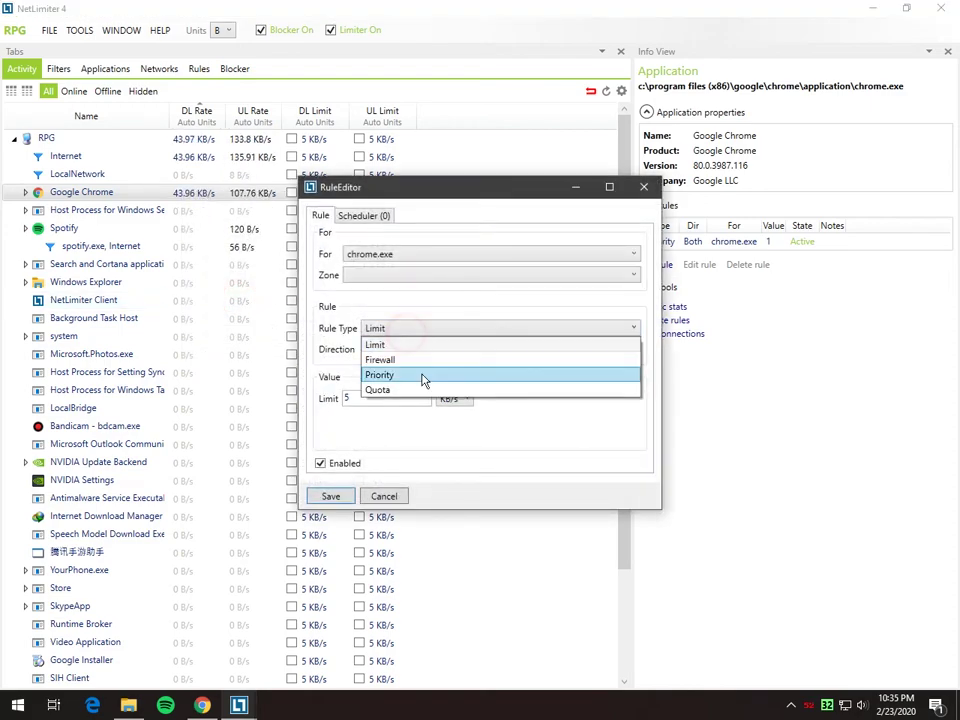
click(421, 361)
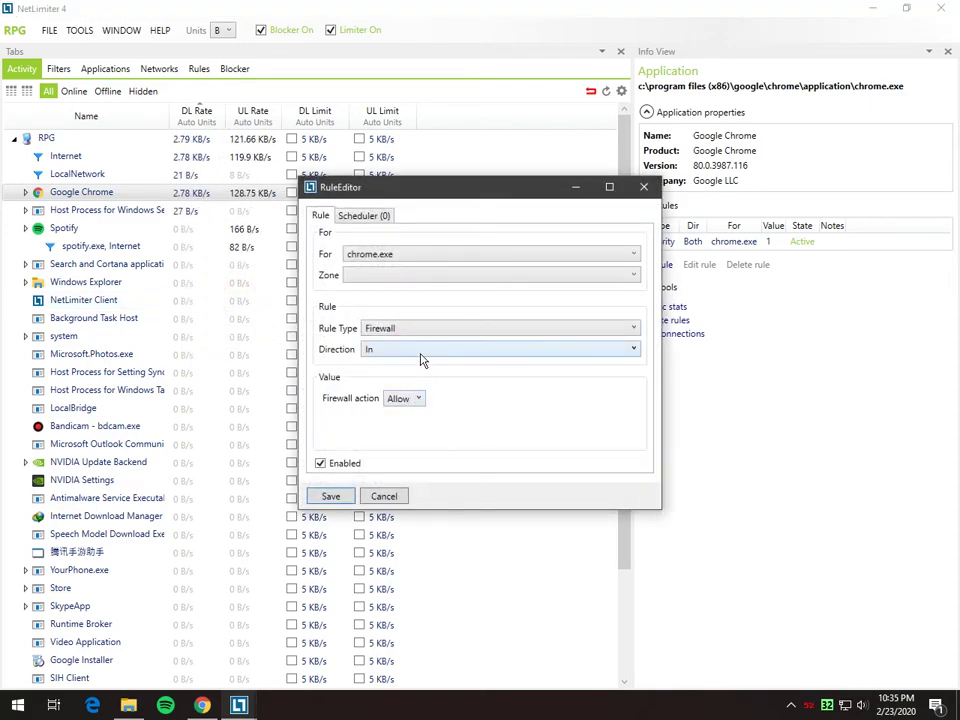
click(422, 352)
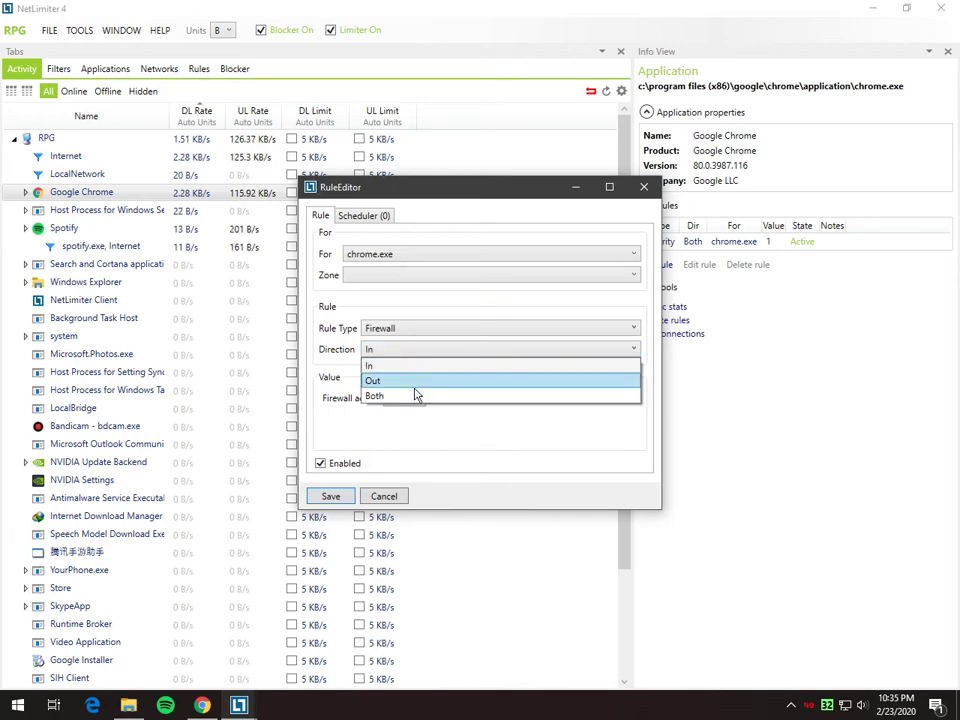
click(416, 396)
click(418, 398)
click(407, 414)
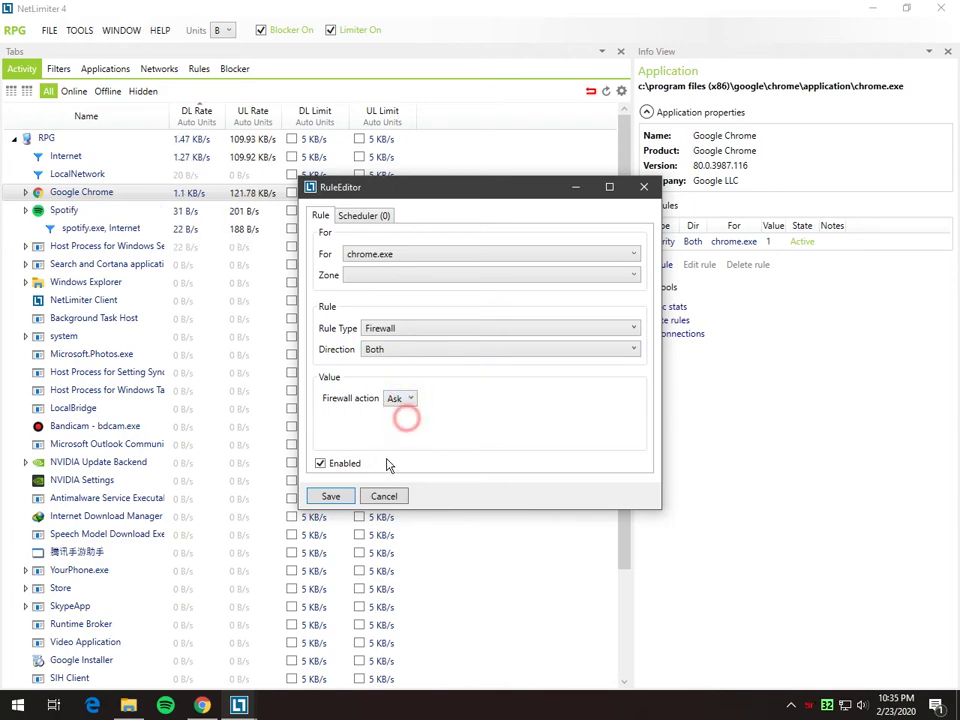
click(332, 497)
Start a new two-way Limit rule for Google Chrome, moving the Blocker window aside.
right_click(213, 195)
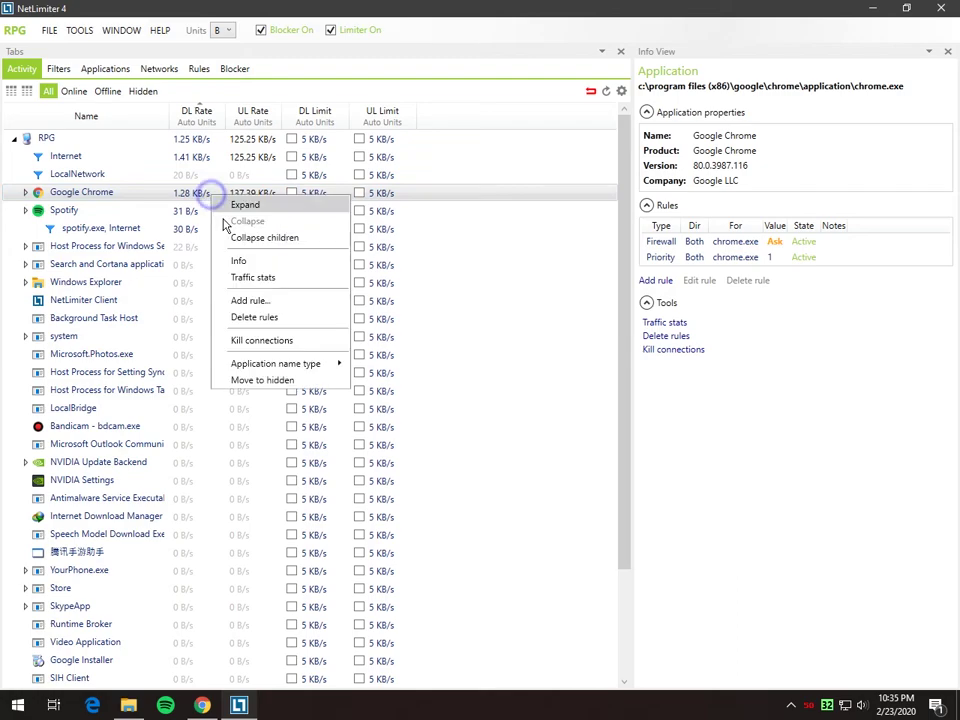
click(256, 300)
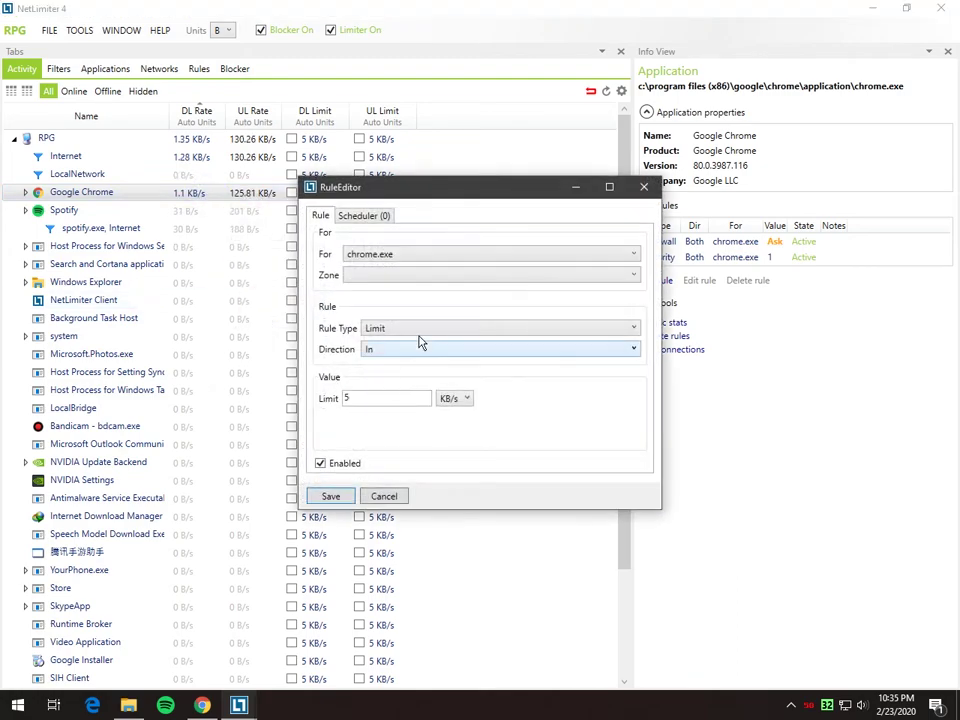
click(422, 329)
click(420, 345)
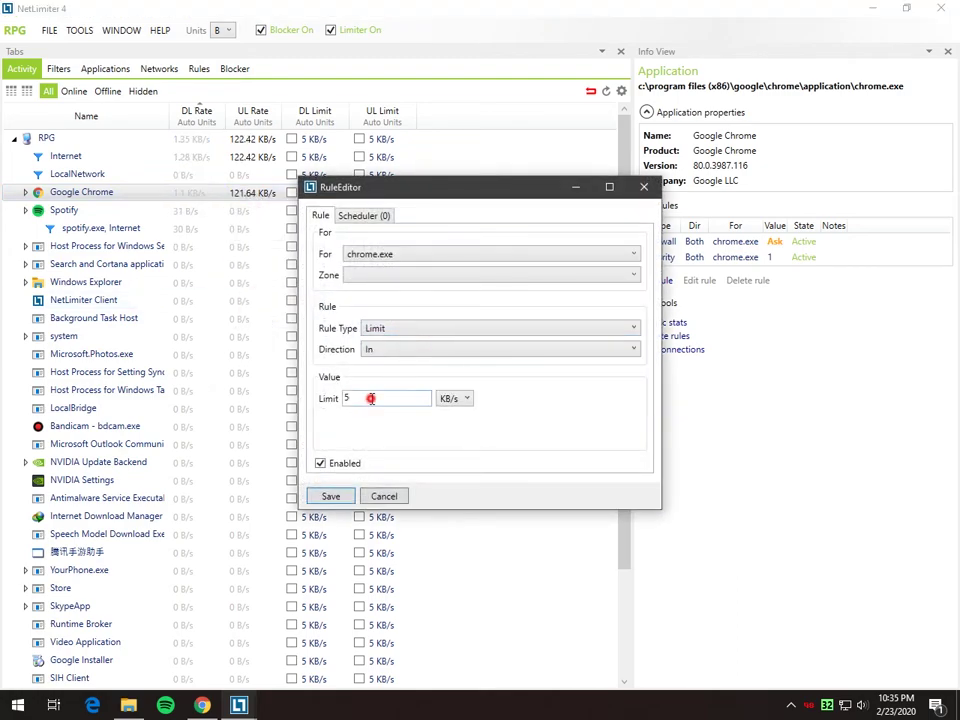
click(388, 350)
click(388, 395)
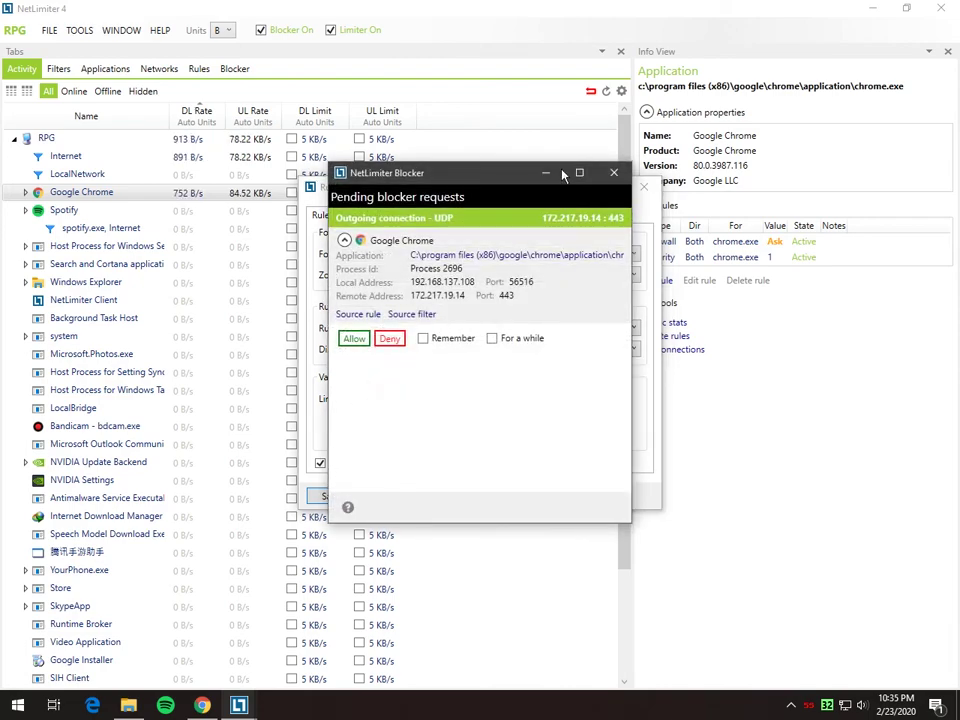
click(545, 173)
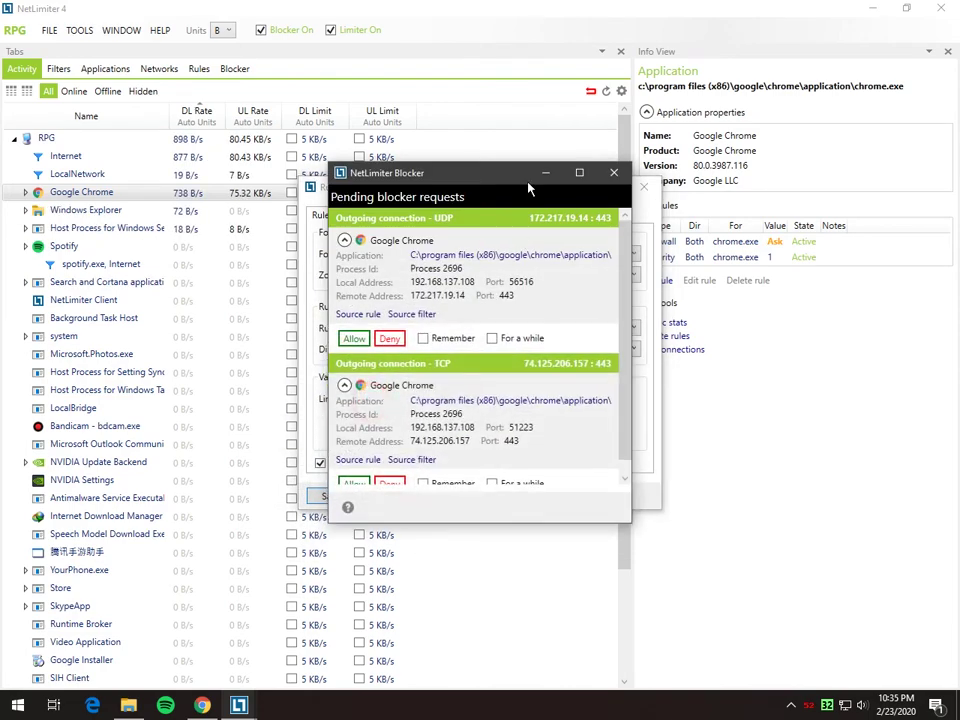
click(543, 173)
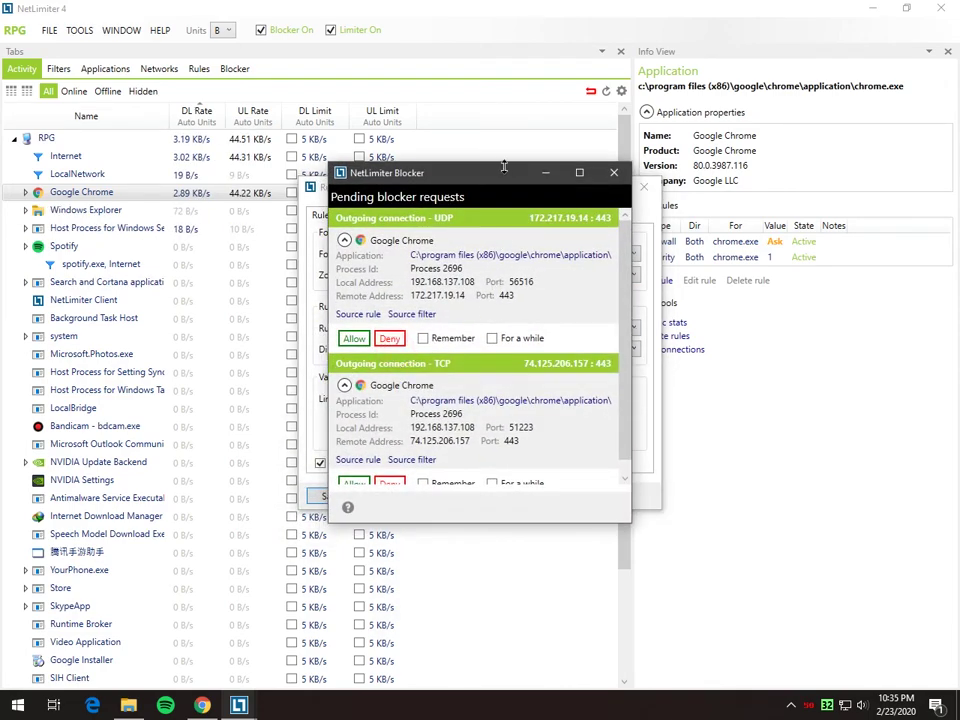
drag(505, 166, 739, 173)
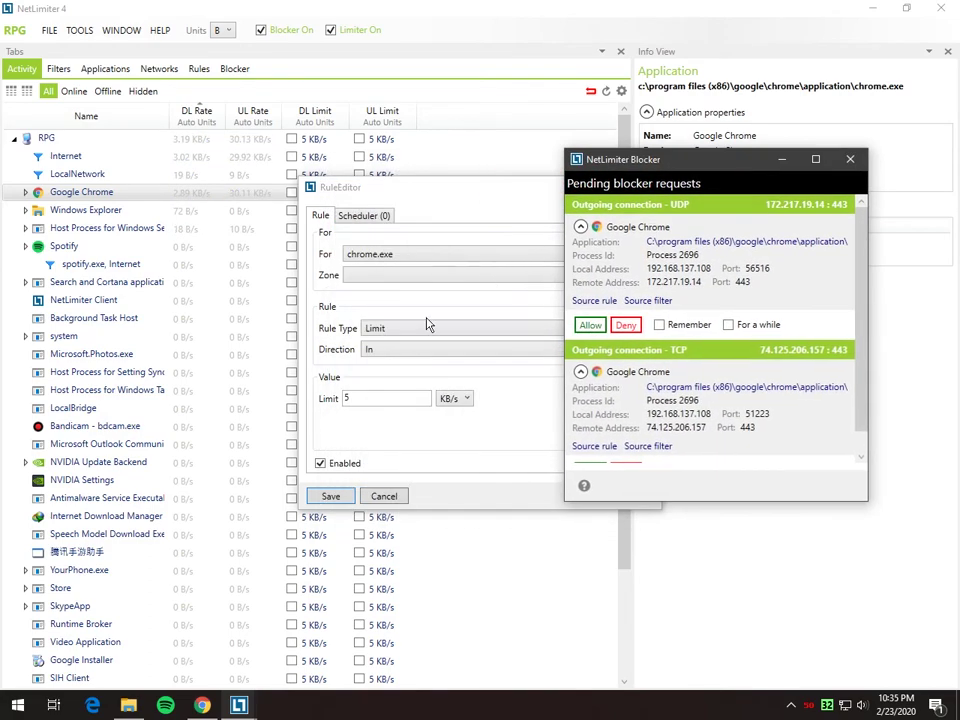
Replace the 5 KB/s limit with 100 KB/s in both directions and save the rule.
click(381, 349)
click(390, 396)
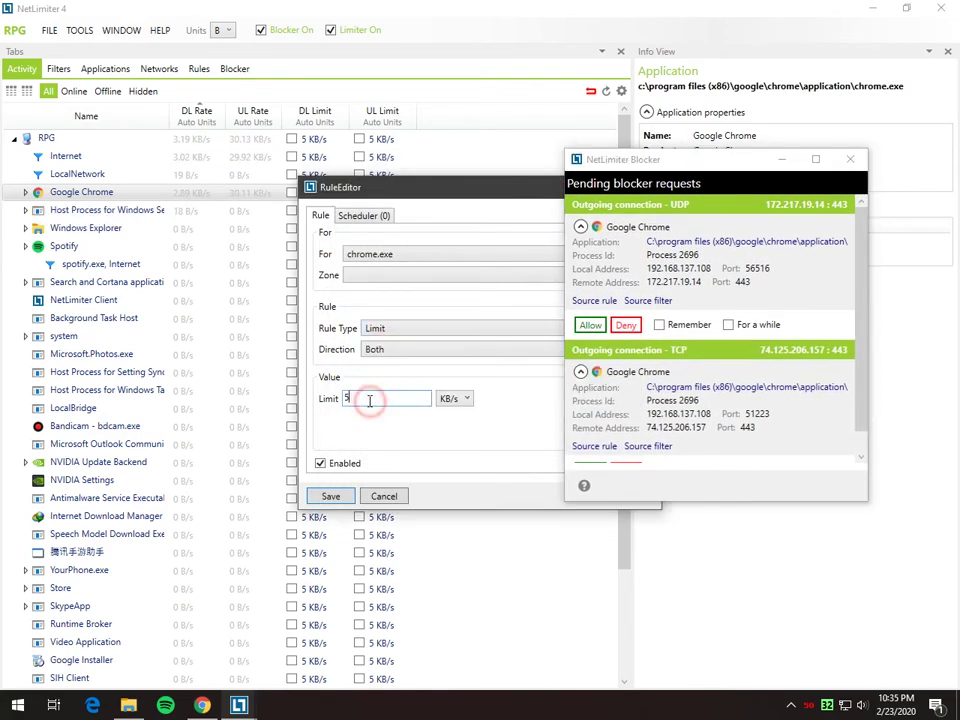
click(366, 397)
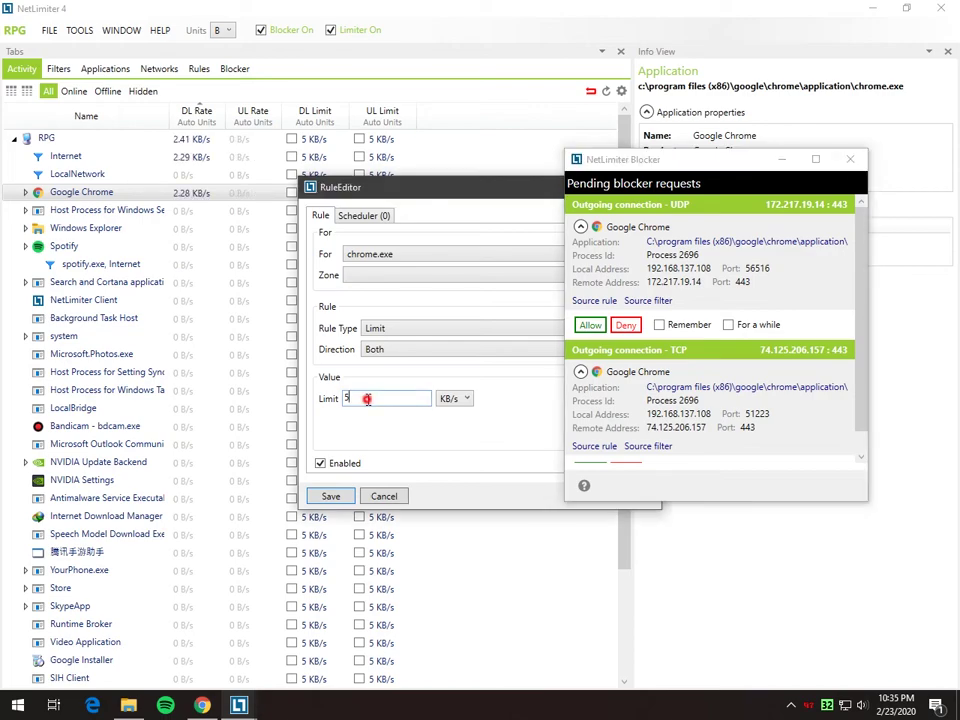
click(367, 399)
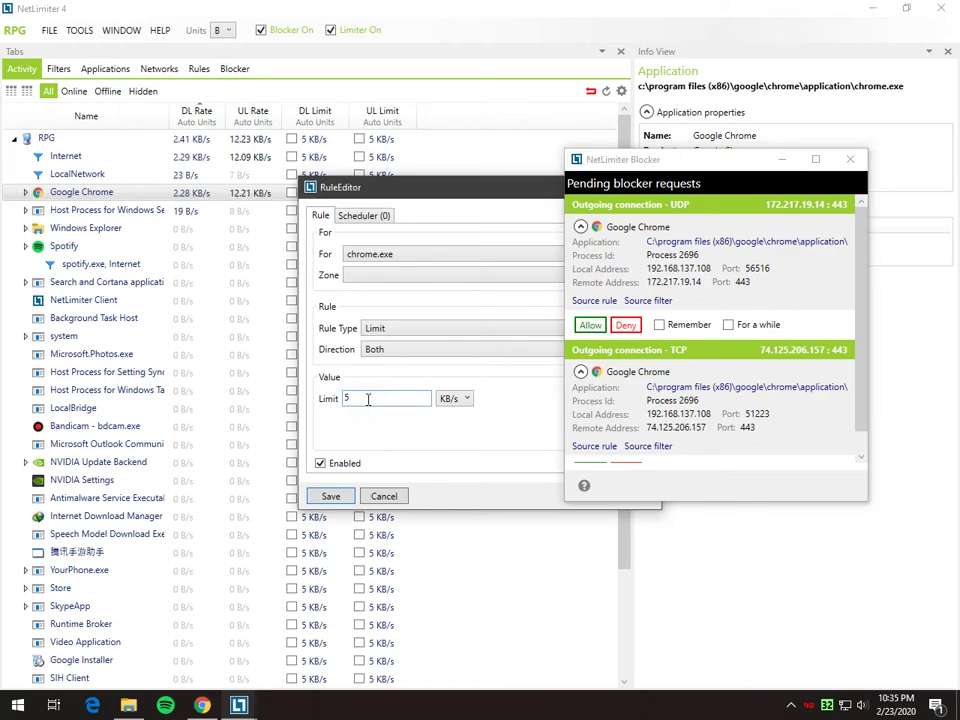
key(BackSpace)
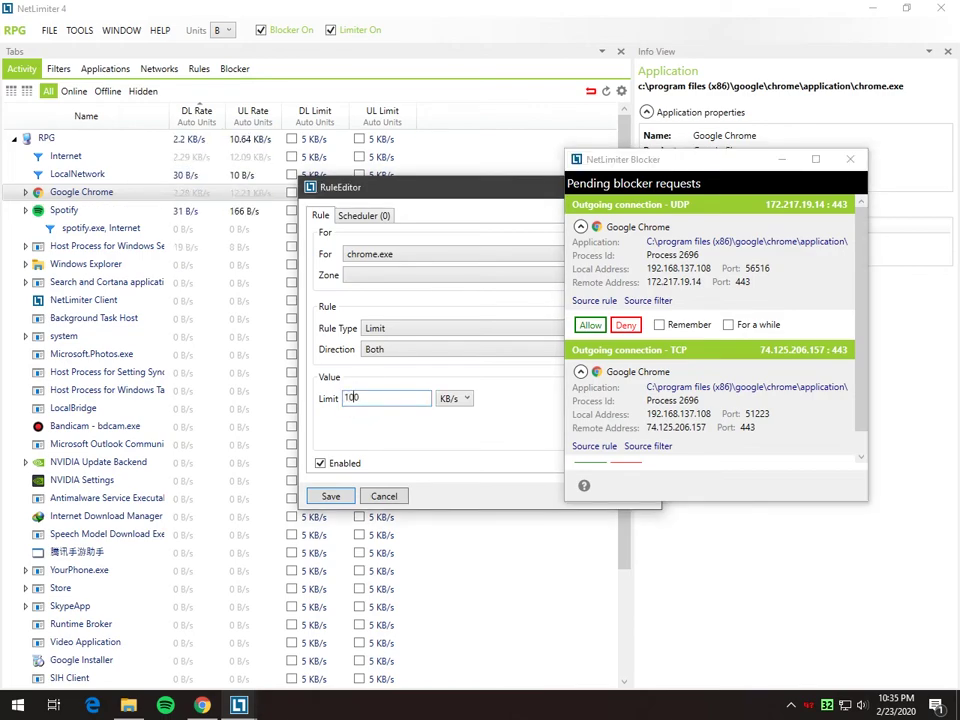
click(331, 497)
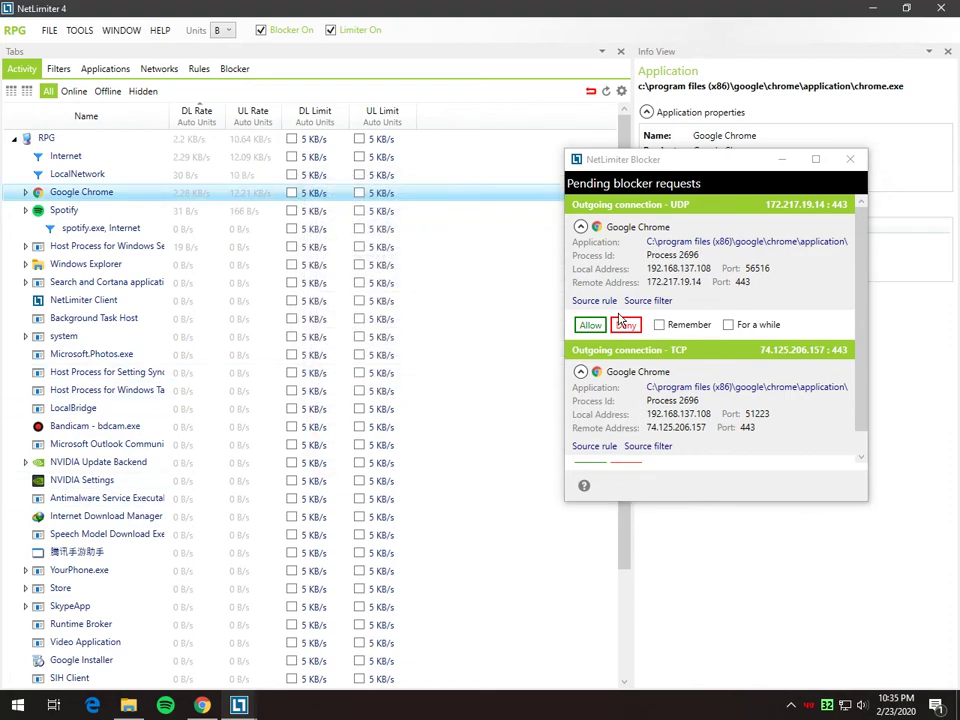
Allow Chrome's pending UDP and TCP connections, remembering the outgoing TCP decision.
drag(690, 167, 322, 120)
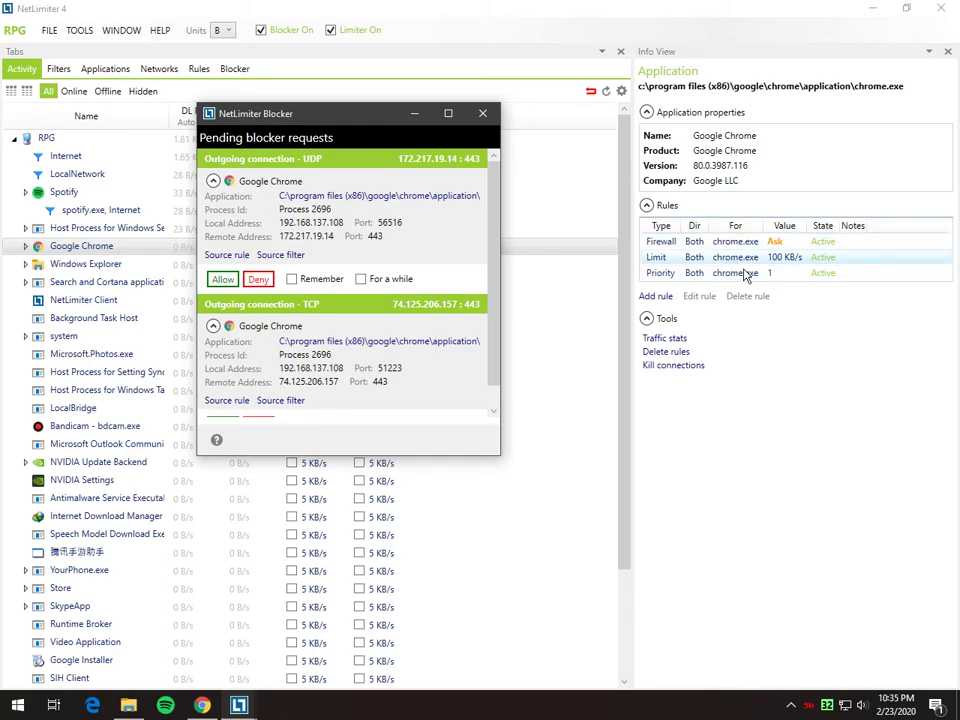
drag(350, 104, 583, 111)
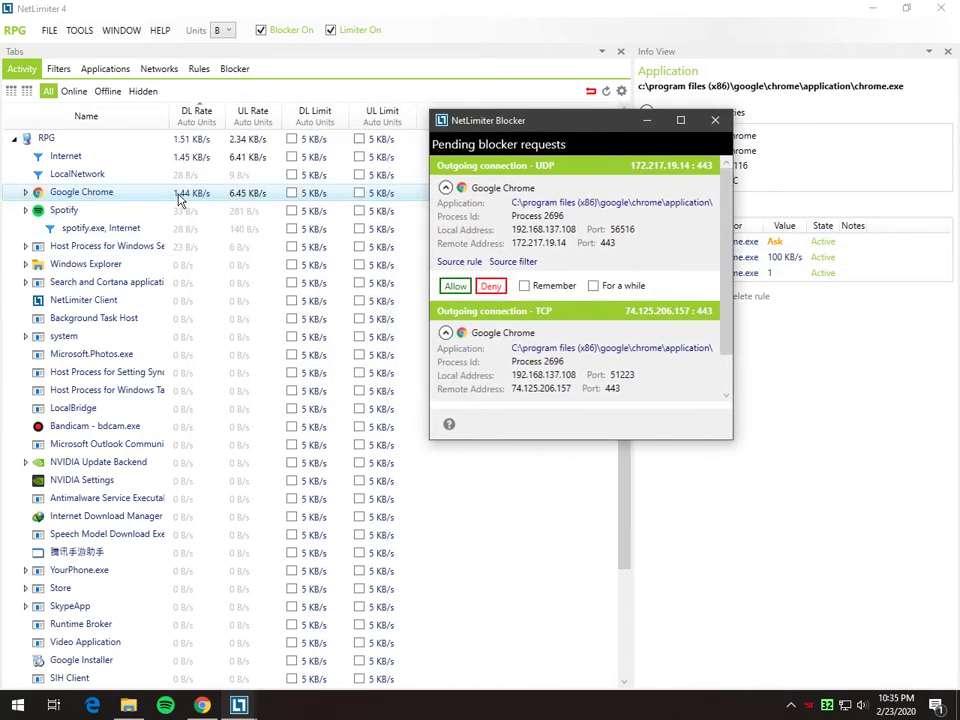
click(457, 289)
click(461, 287)
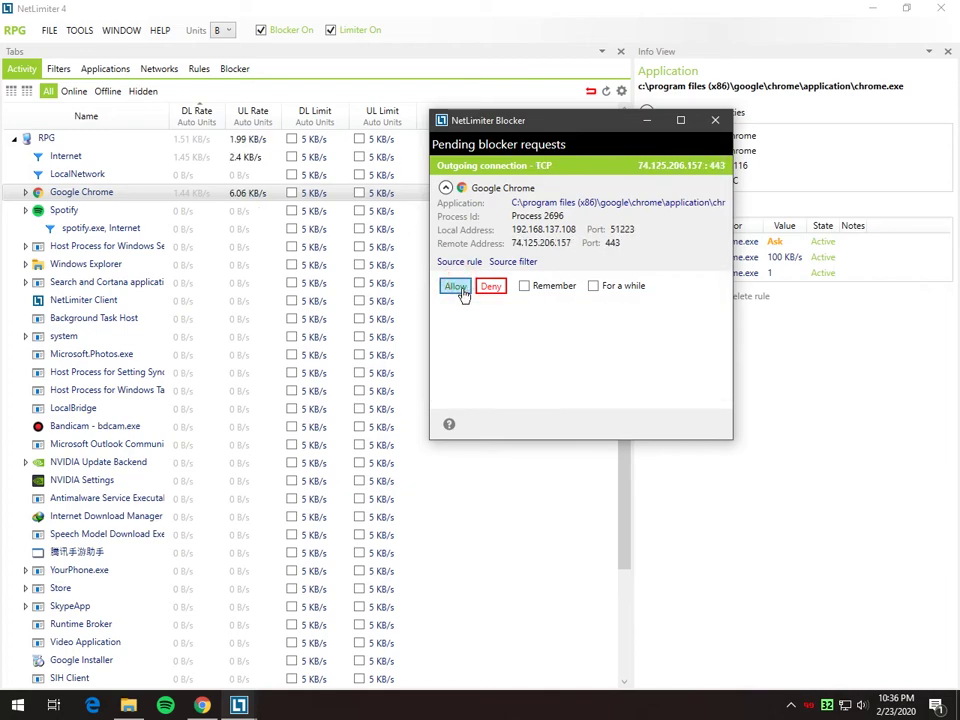
click(524, 286)
click(455, 286)
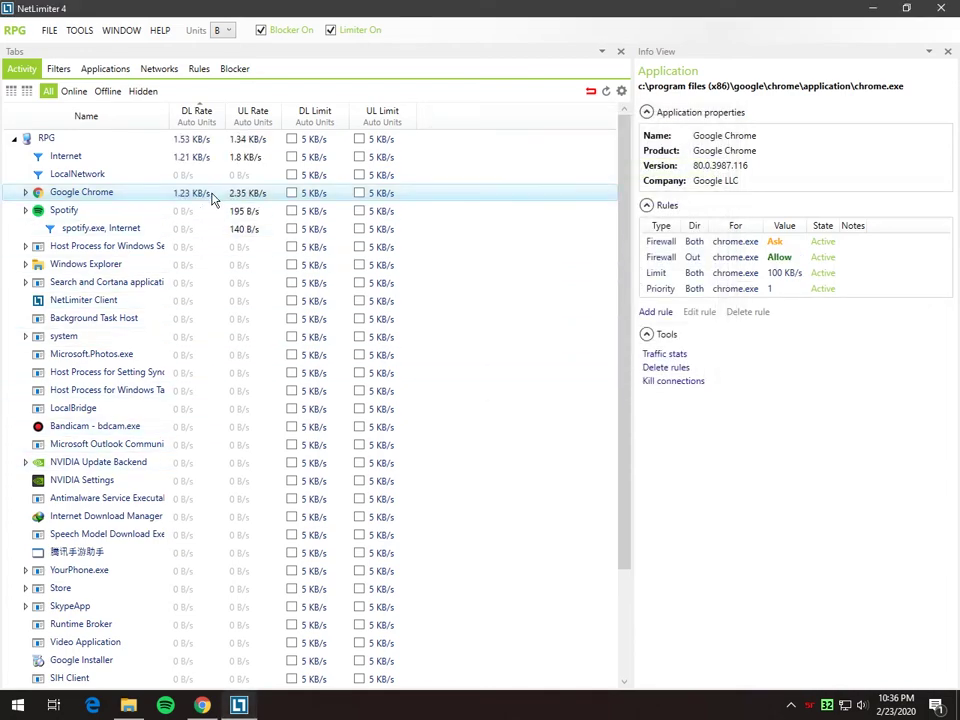
Reload the speedtest.net page in Chrome and check Chrome's rules in NetLimiter.
click(202, 705)
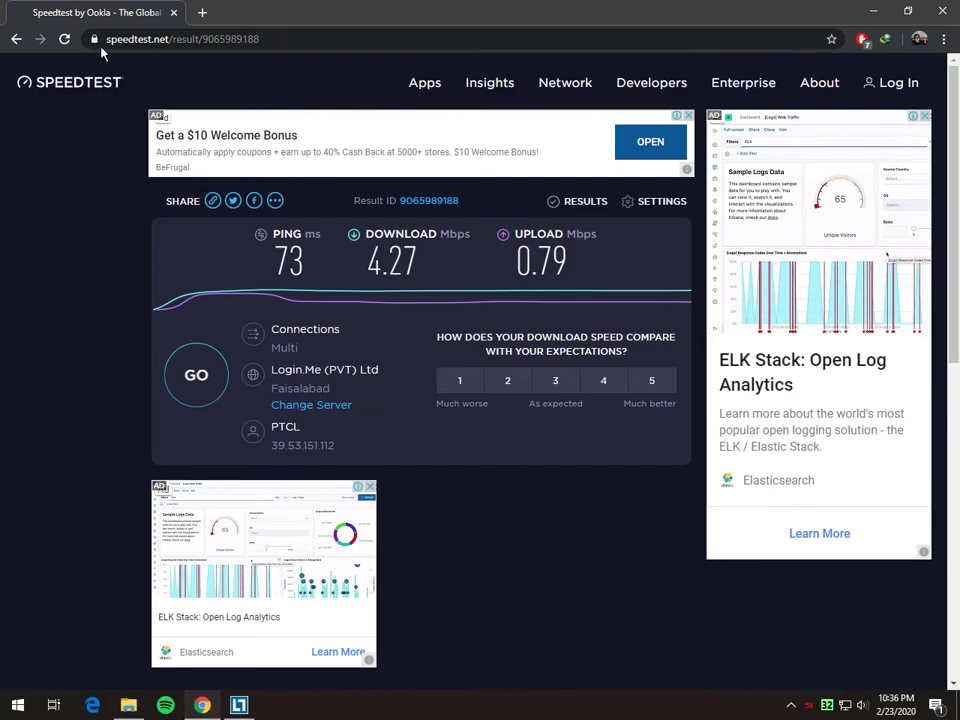
click(64, 39)
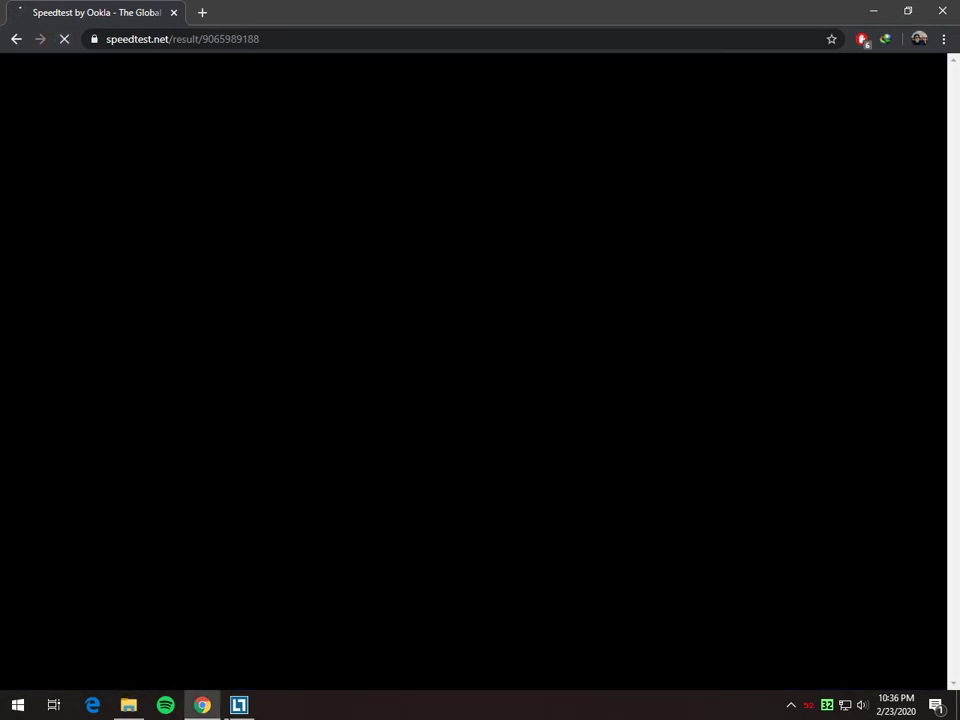
key(alt+Tab)
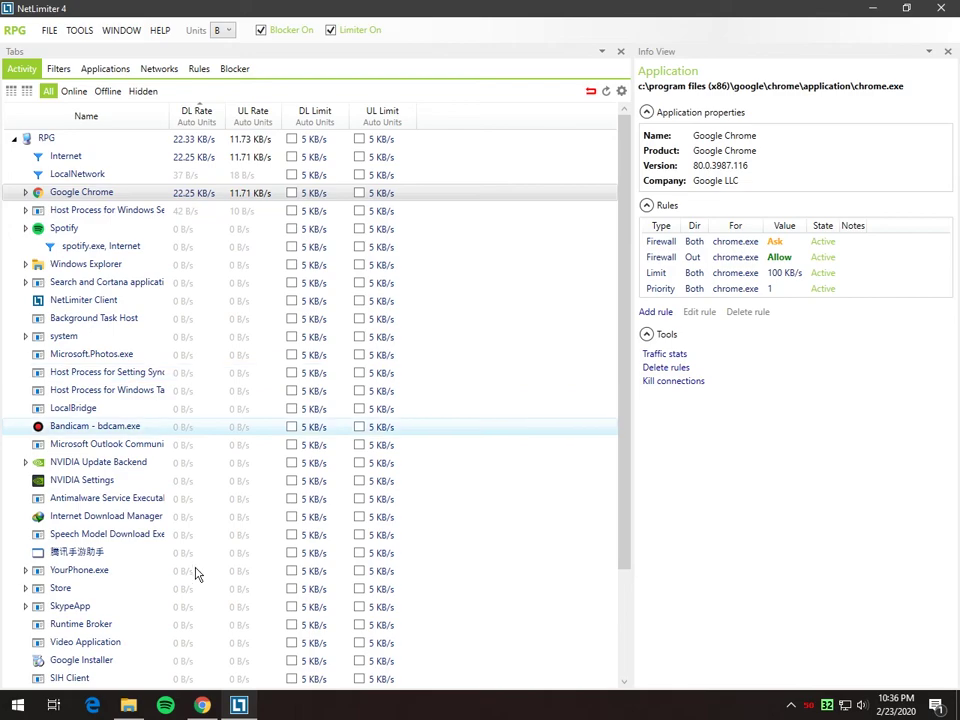
Run a new Speedtest while watching Chrome's traffic in NetLimiter, reaching about 0.85 Mbps download.
click(208, 707)
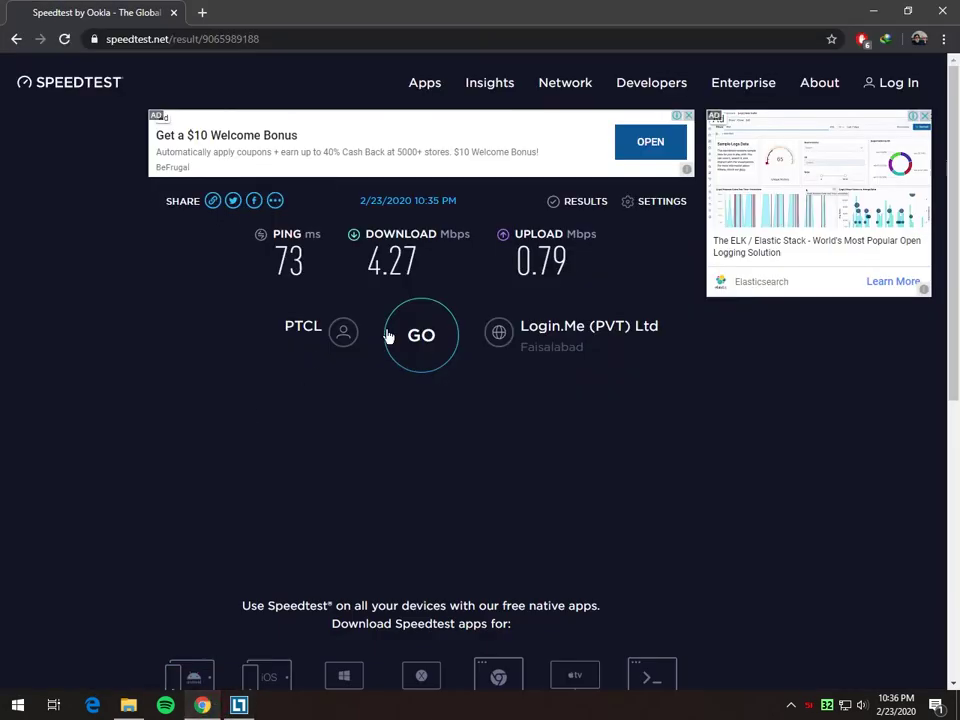
click(390, 338)
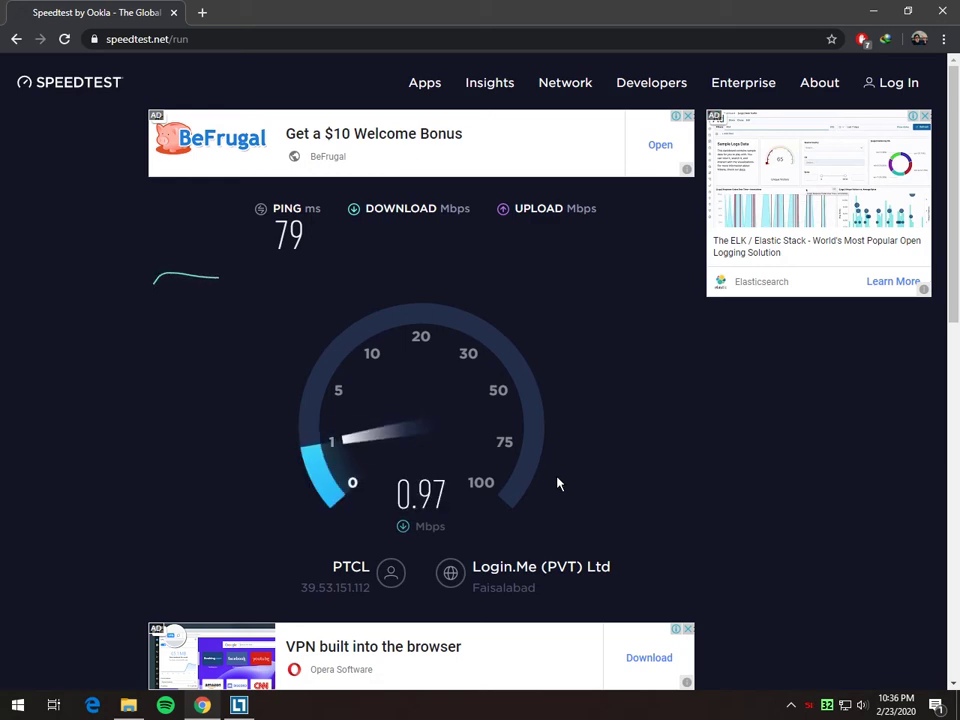
click(240, 706)
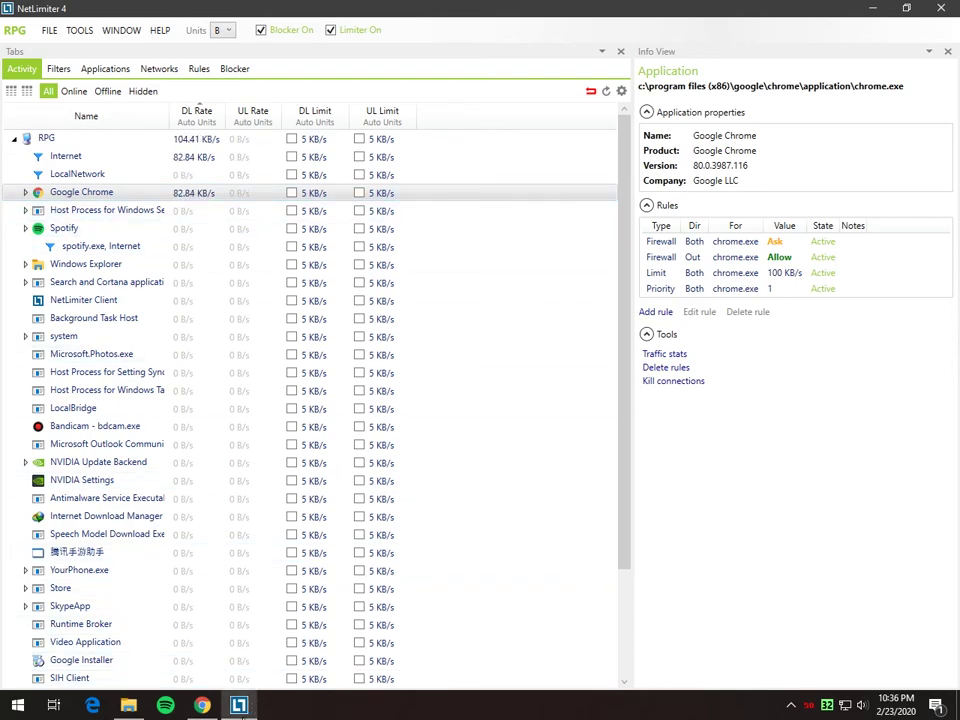
mouse_move(238, 706)
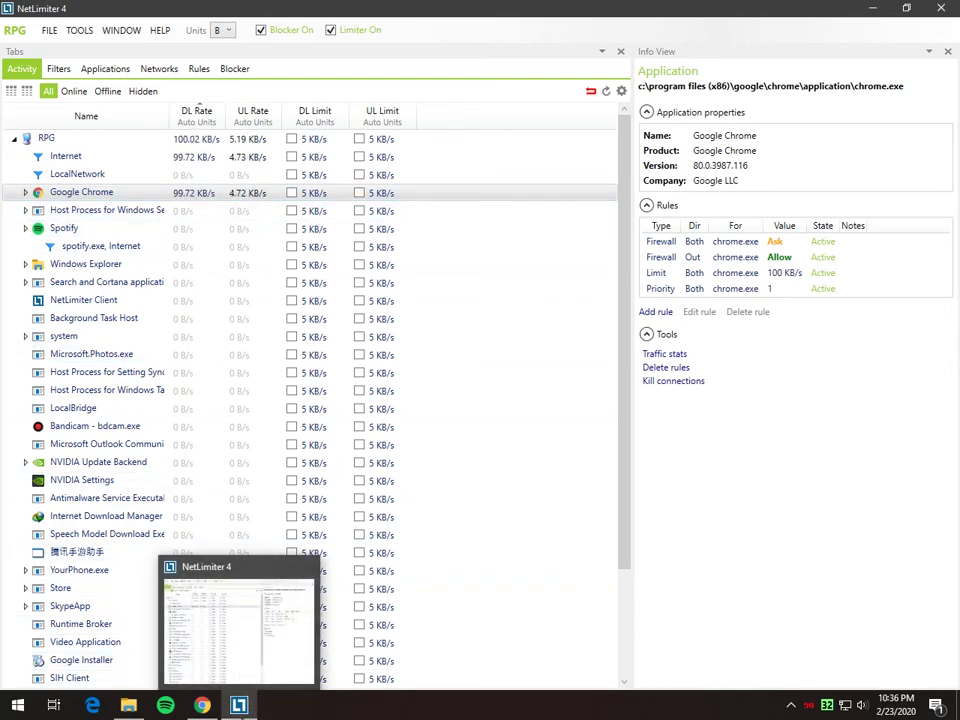
click(238, 706)
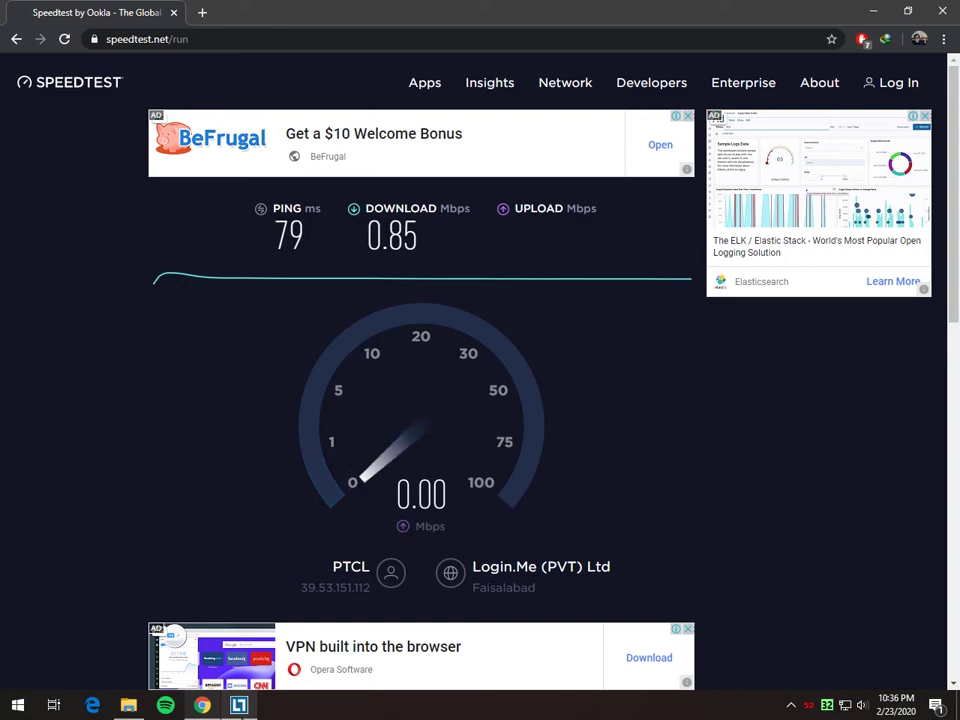
key(alt+Tab)
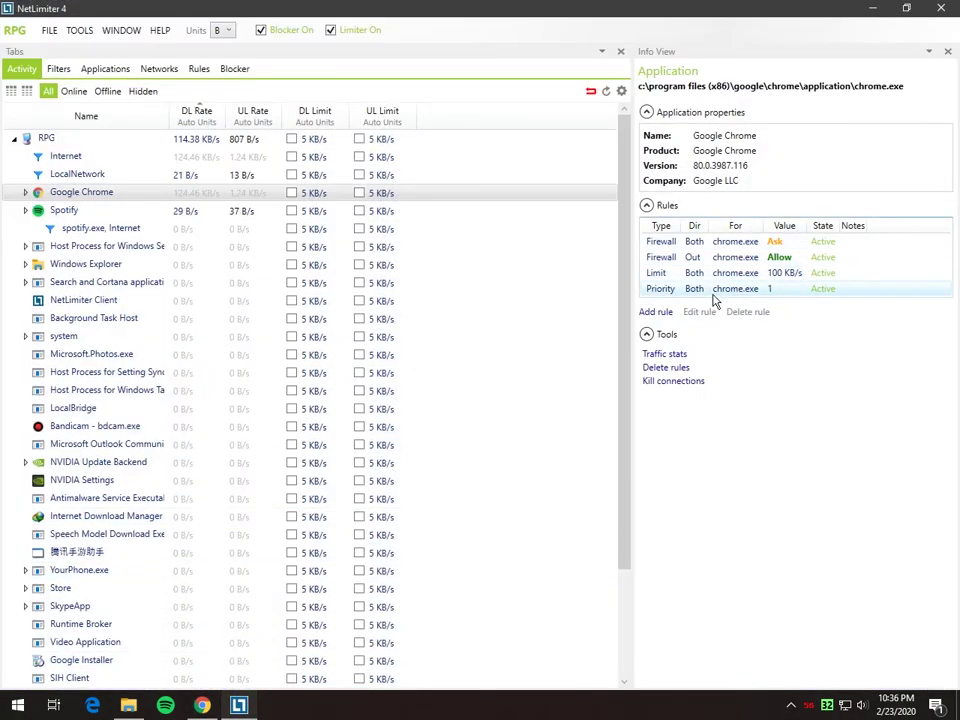
Delete all four of Google Chrome's rules and confirm the deletion.
right_click(713, 246)
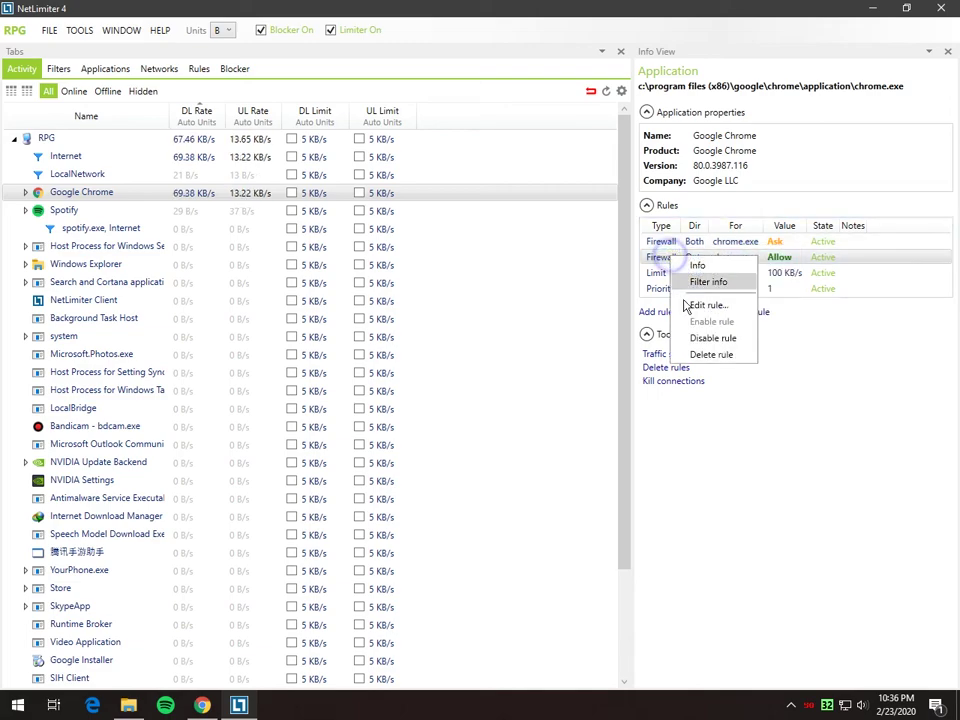
click(655, 273)
click(656, 288)
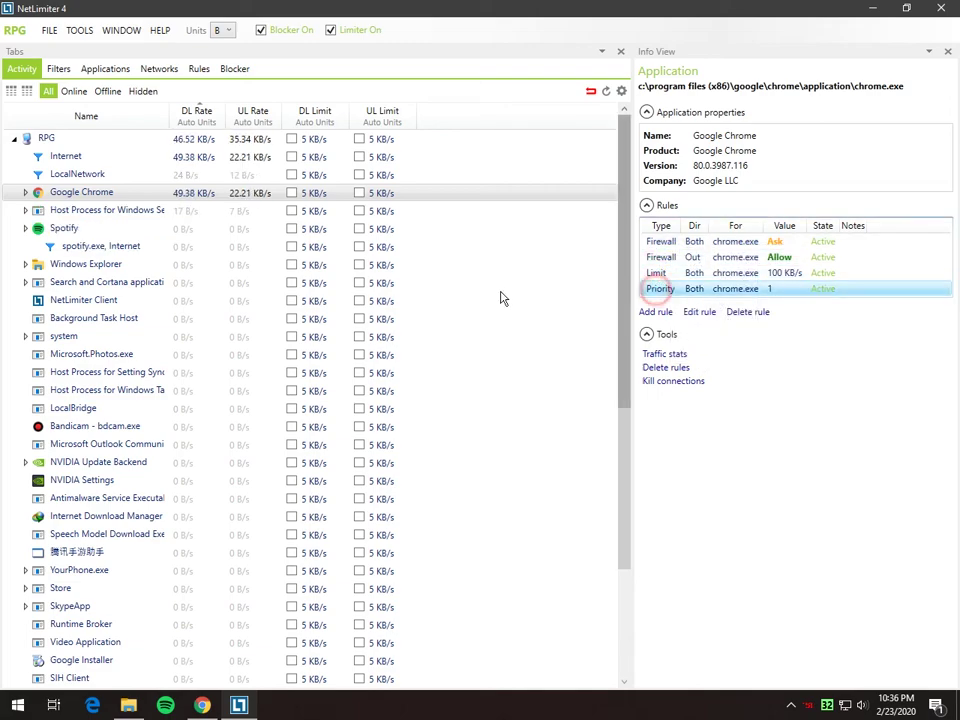
right_click(149, 194)
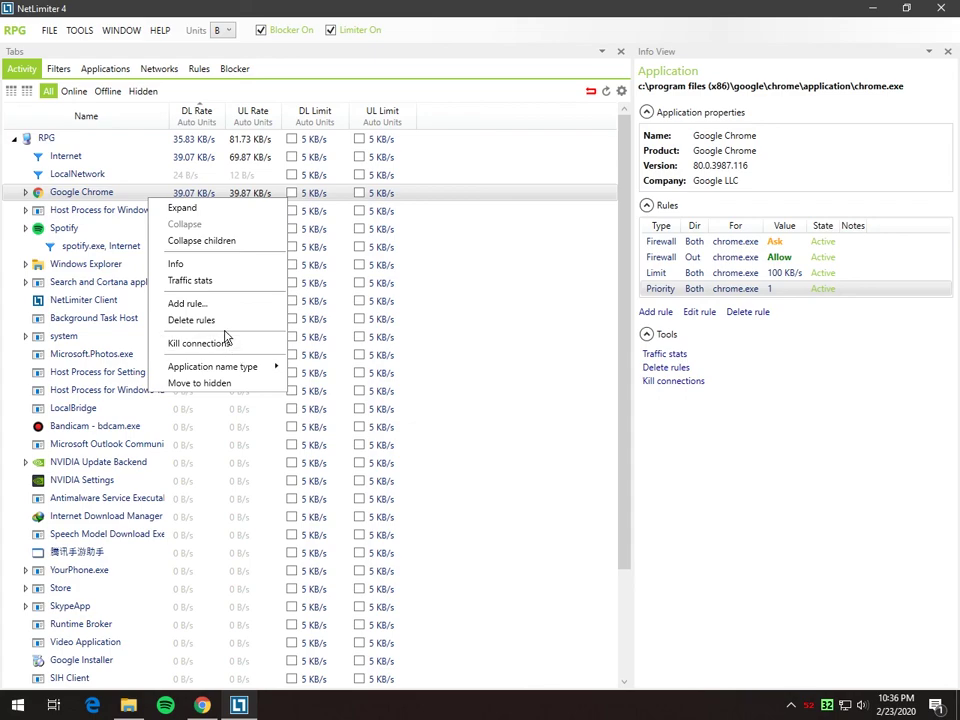
click(212, 322)
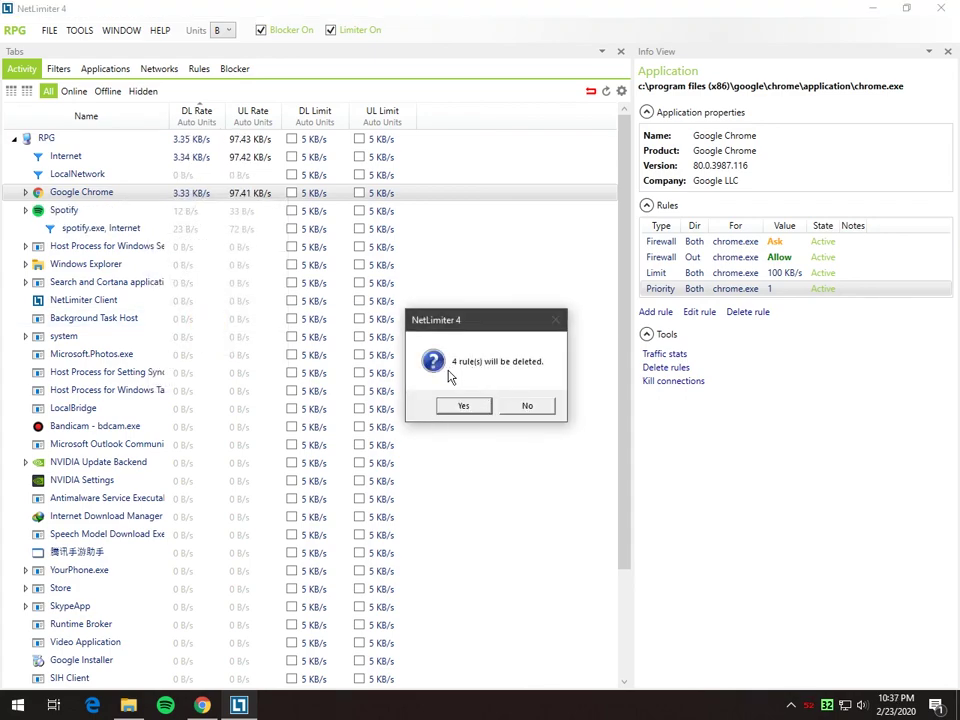
click(462, 406)
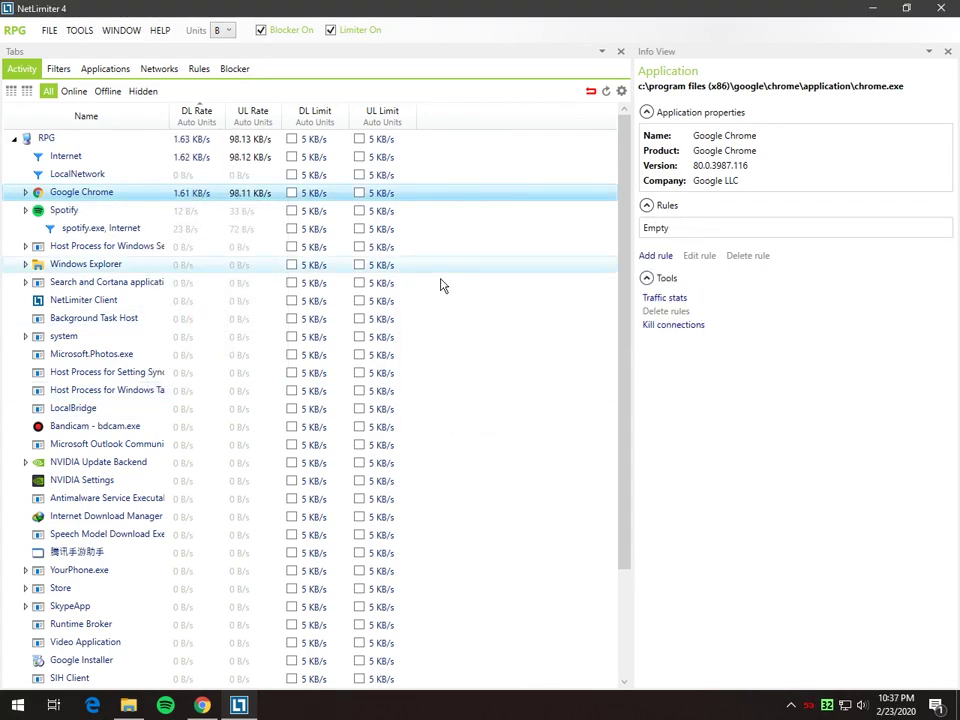
View the 0.85 Mbps down / 0.69 Mbps up Speedtest result, then minimize Chrome.
click(202, 706)
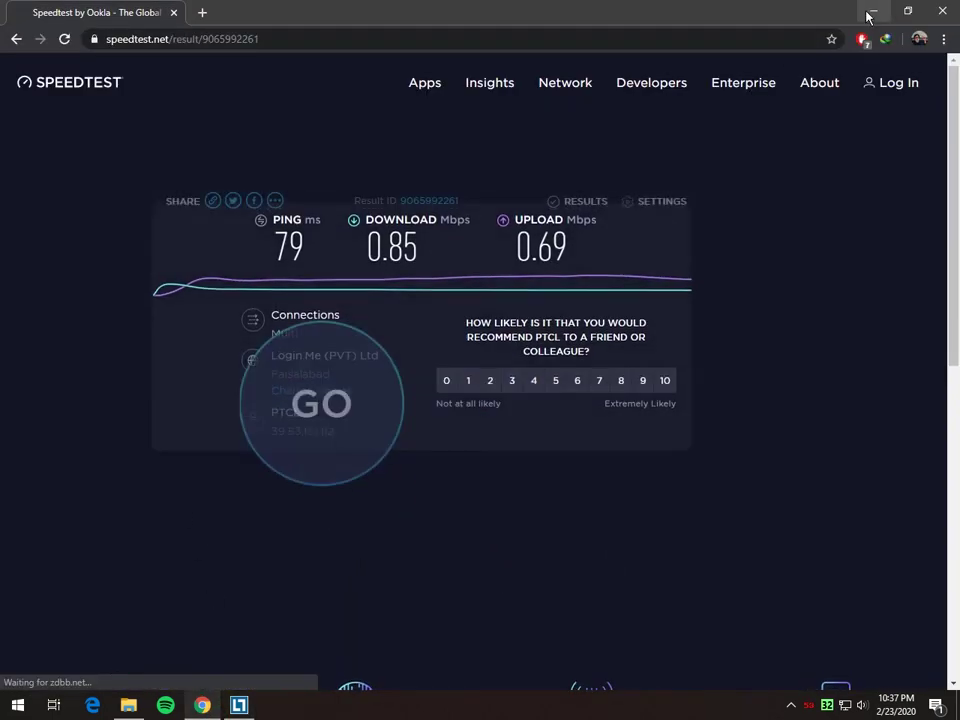
click(870, 12)
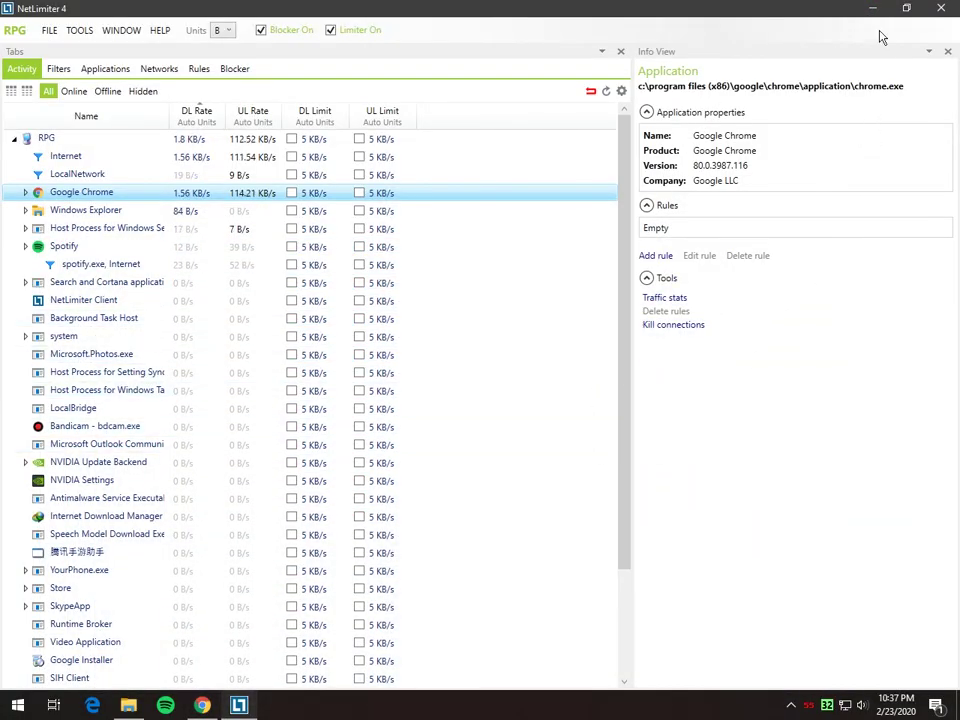